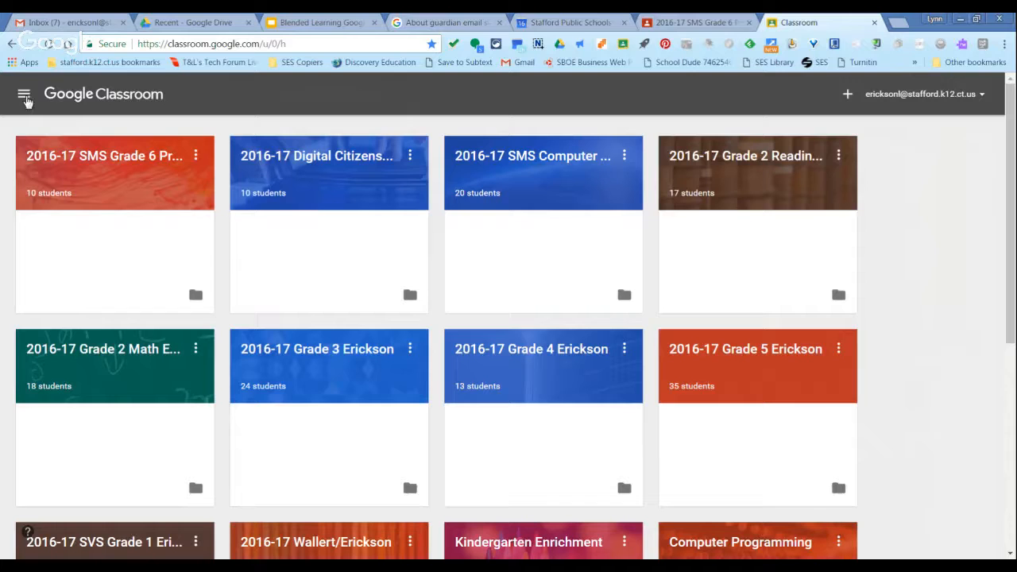
View the Classroom calendar for all classes, comparing the week of Feb 12–18, 2017 with Feb 5–11, 2017.
{"action": "left_click", "coordinate": [24, 95]}
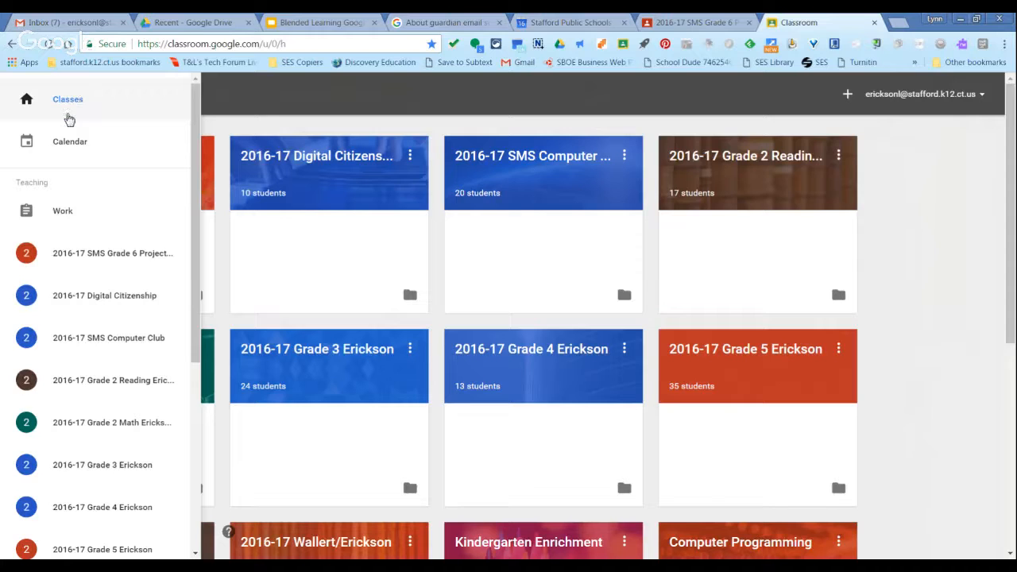
{"action": "left_click", "coordinate": [86, 152]}
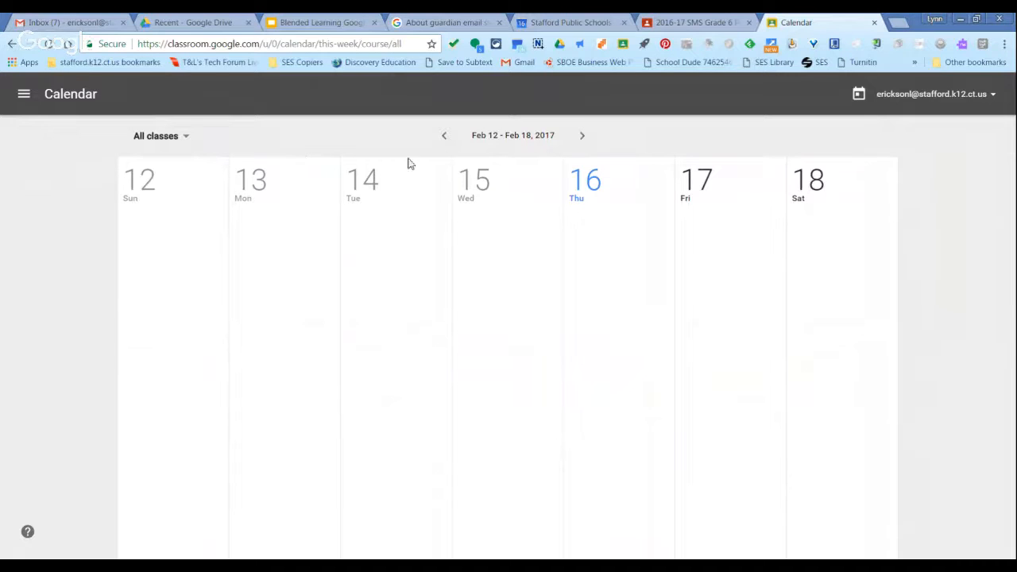
{"action": "left_click", "coordinate": [445, 136]}
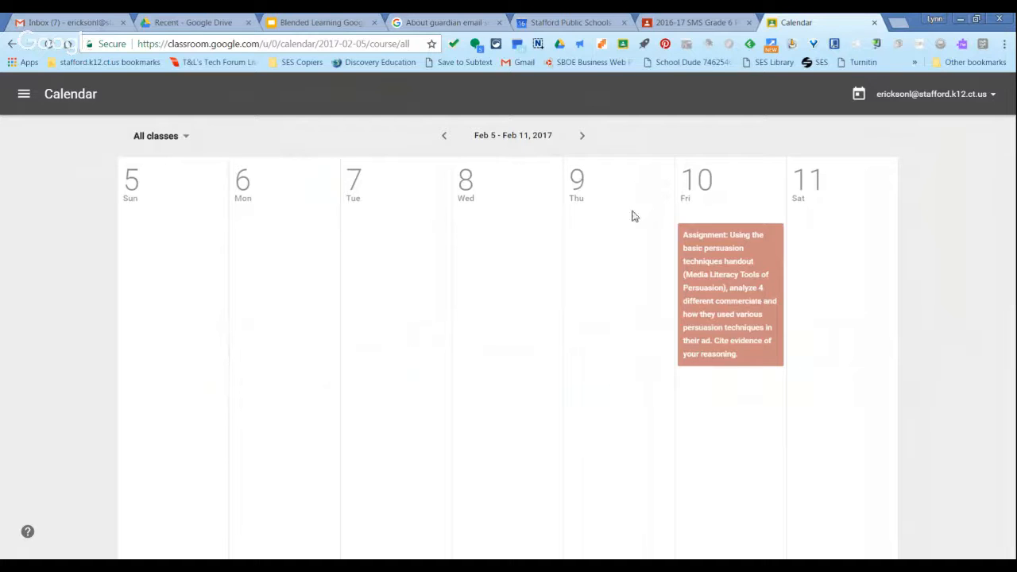
{"action": "left_click", "coordinate": [582, 139]}
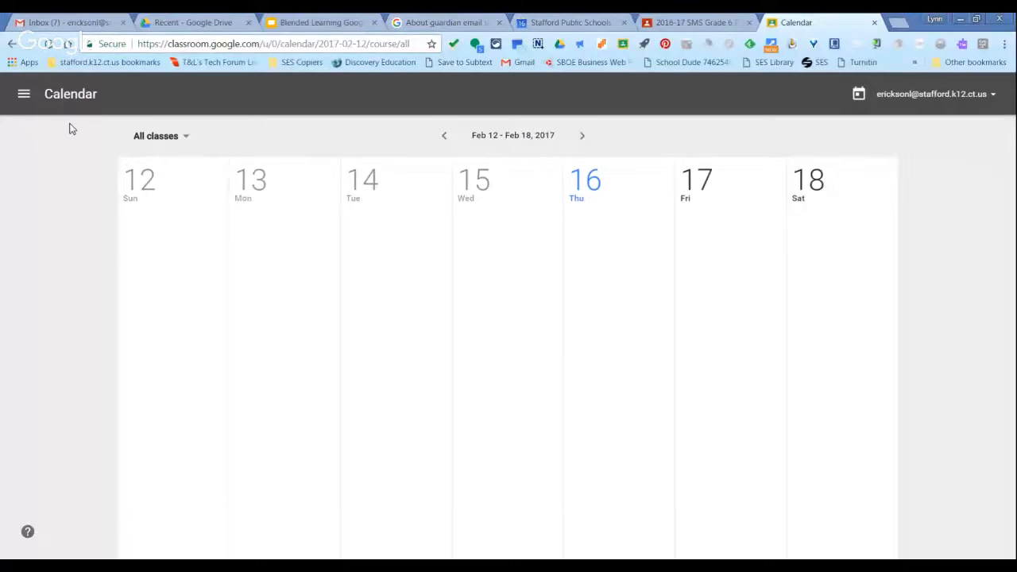
{"action": "left_click", "coordinate": [447, 137]}
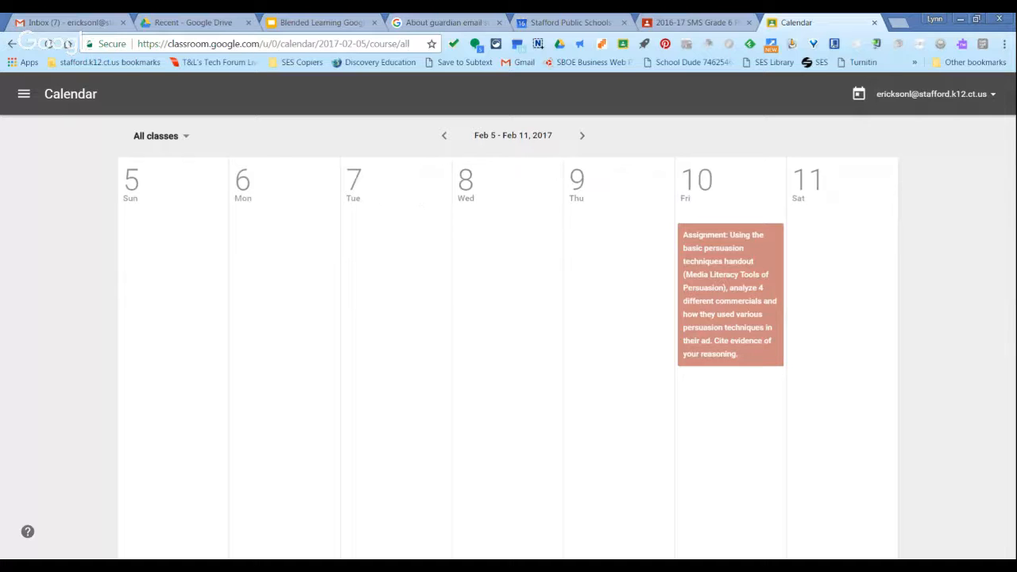
Look at the work to review across all classes, and open the 2016-17 SMS Grade 6 Project Based Learning class.
{"action": "left_click", "coordinate": [24, 96]}
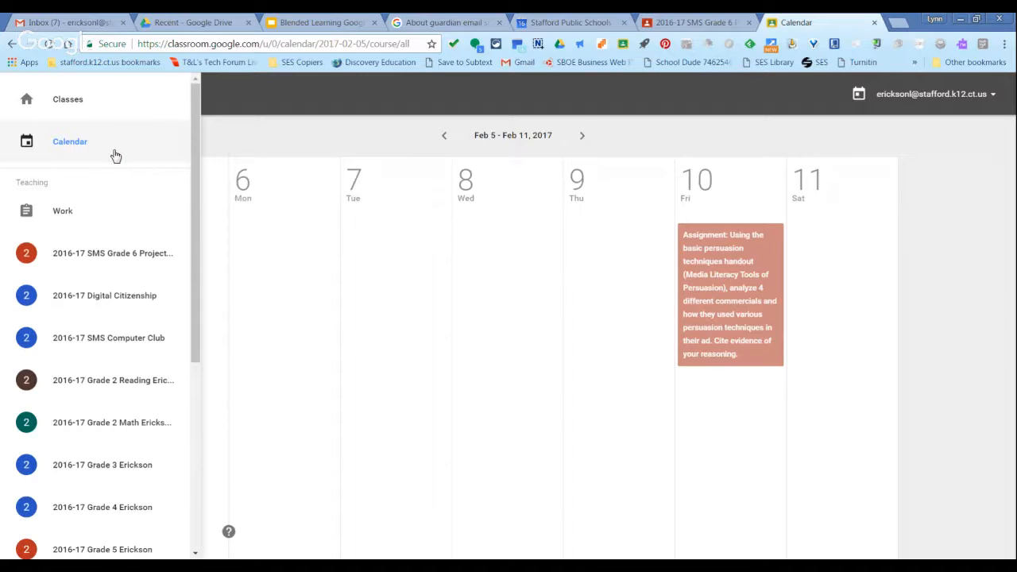
{"action": "left_click", "coordinate": [75, 220]}
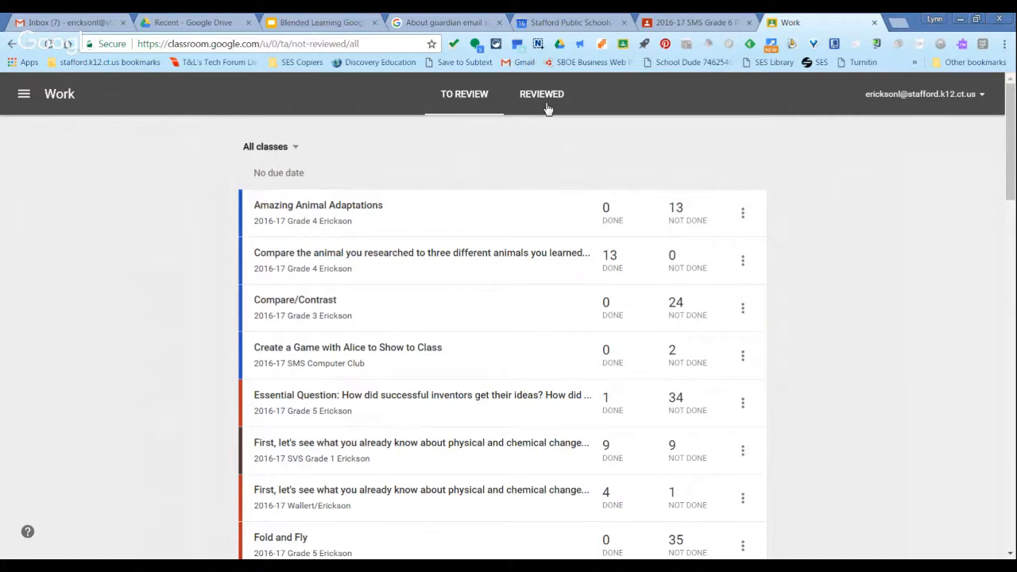
{"action": "left_click", "coordinate": [25, 98]}
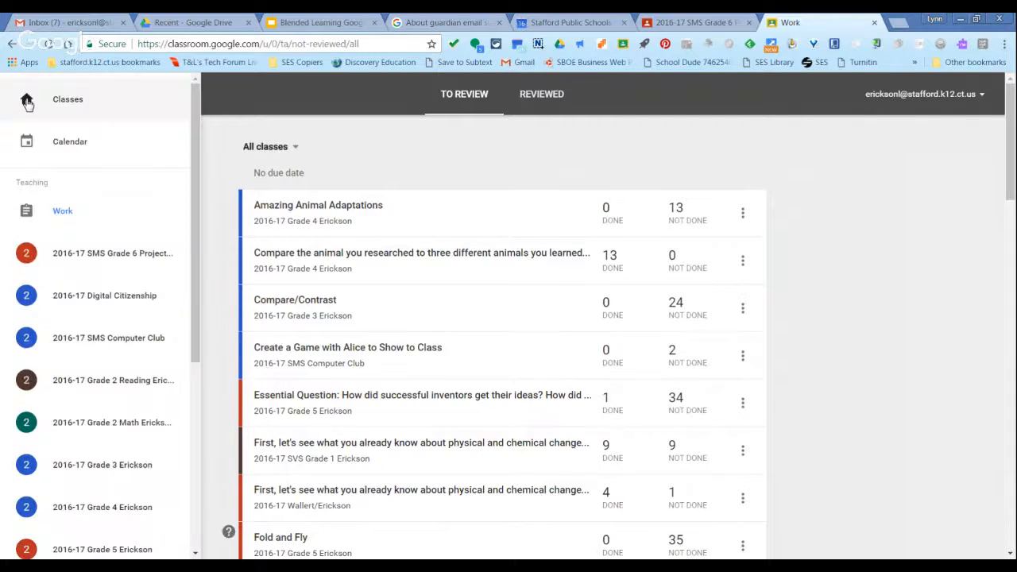
{"action": "left_click", "coordinate": [107, 258]}
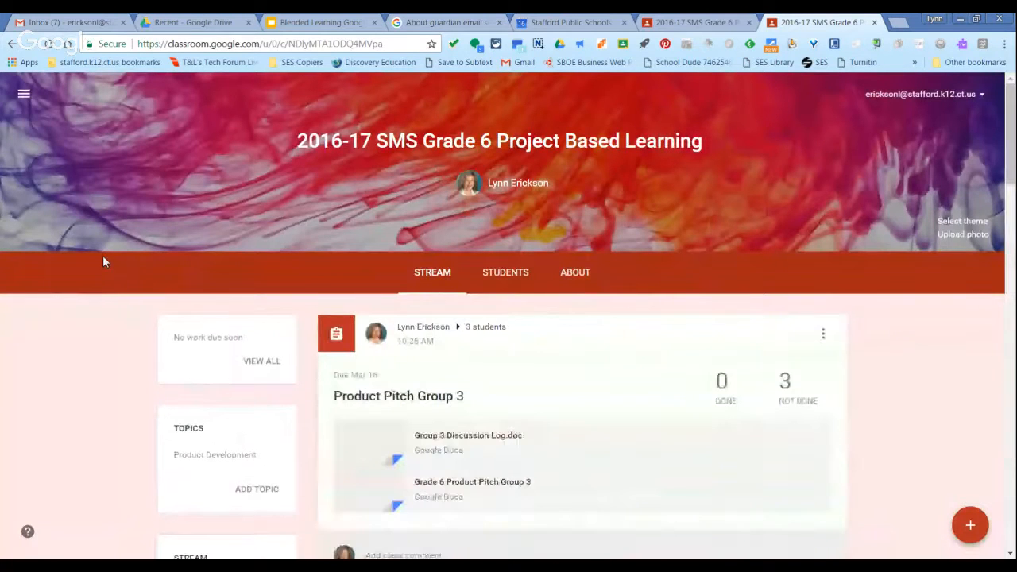
Show the class's About details and view the contact list for inviting teachers, closing it without inviting anyone.
{"action": "left_click", "coordinate": [583, 278]}
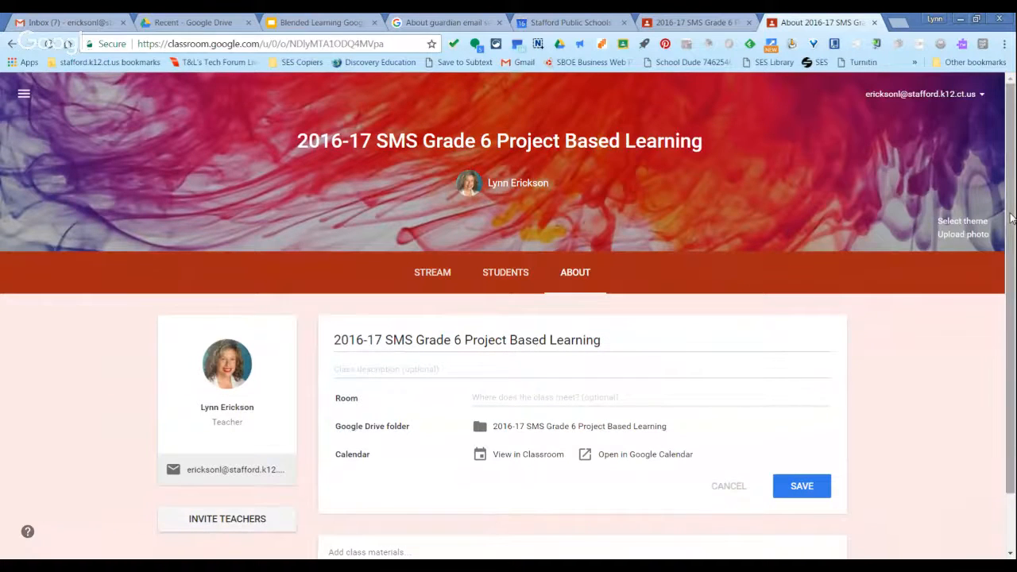
{"action": "left_click_drag", "start_coordinate": [1010, 219], "coordinate": [1010, 243]}
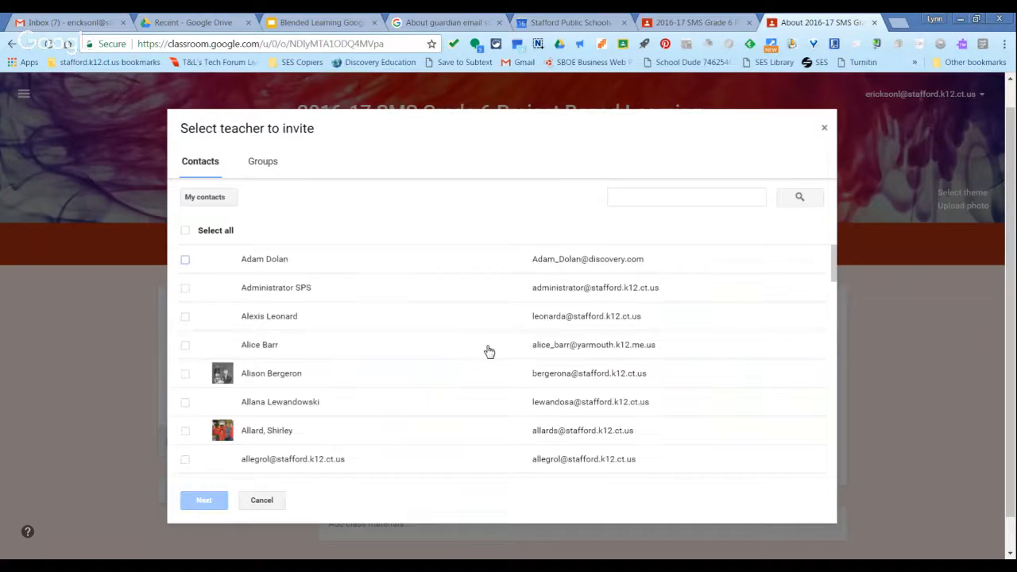
{"action": "left_click", "coordinate": [826, 128]}
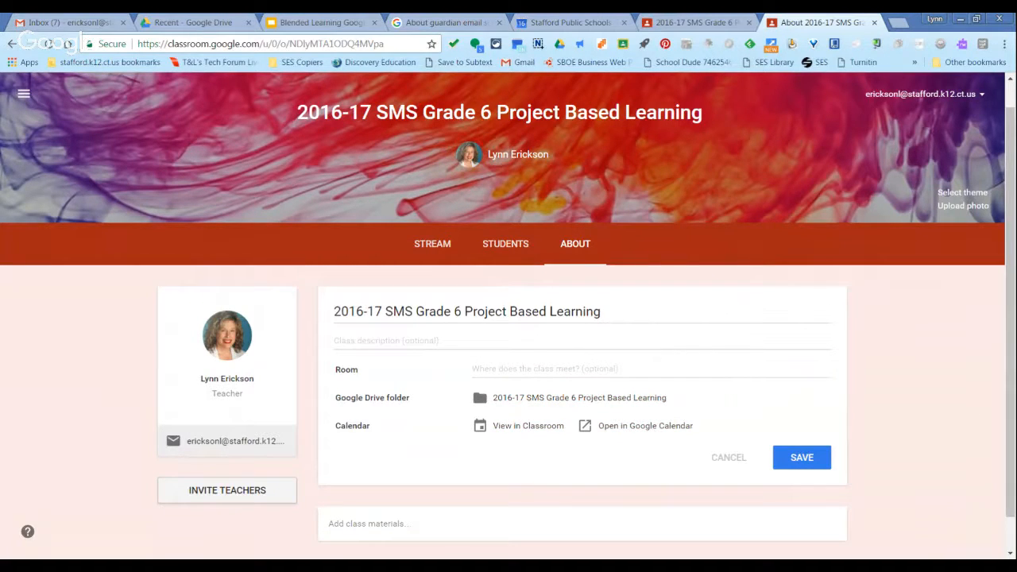
Open a blank class materials entry on the About page to view its title and attachment options.
{"action": "scroll", "coordinate": [573, 495], "scroll_direction": "down", "scroll_amount": 1}
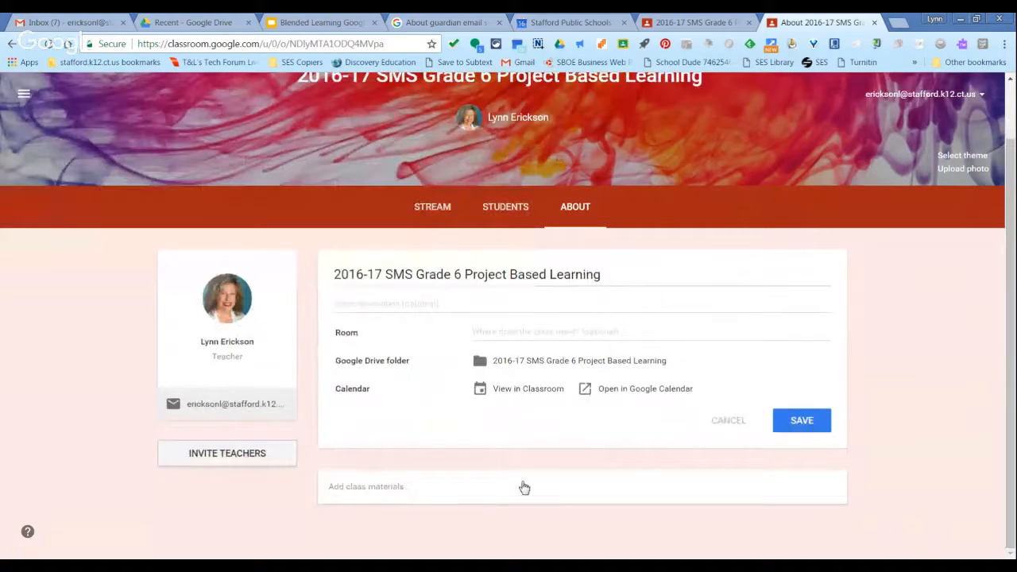
{"action": "left_click", "coordinate": [398, 492]}
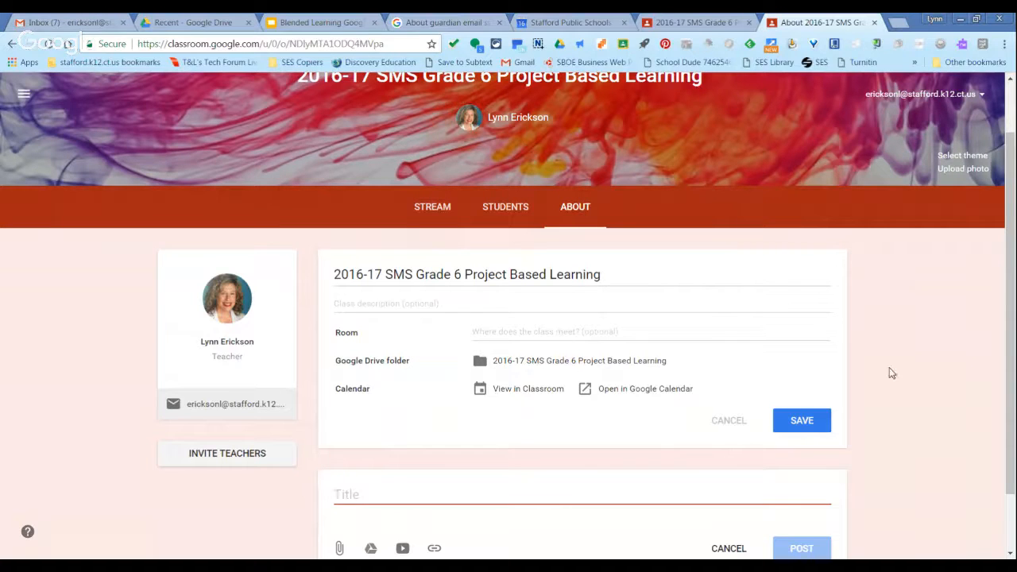
{"action": "left_click_drag", "start_coordinate": [1011, 359], "coordinate": [1012, 396]}
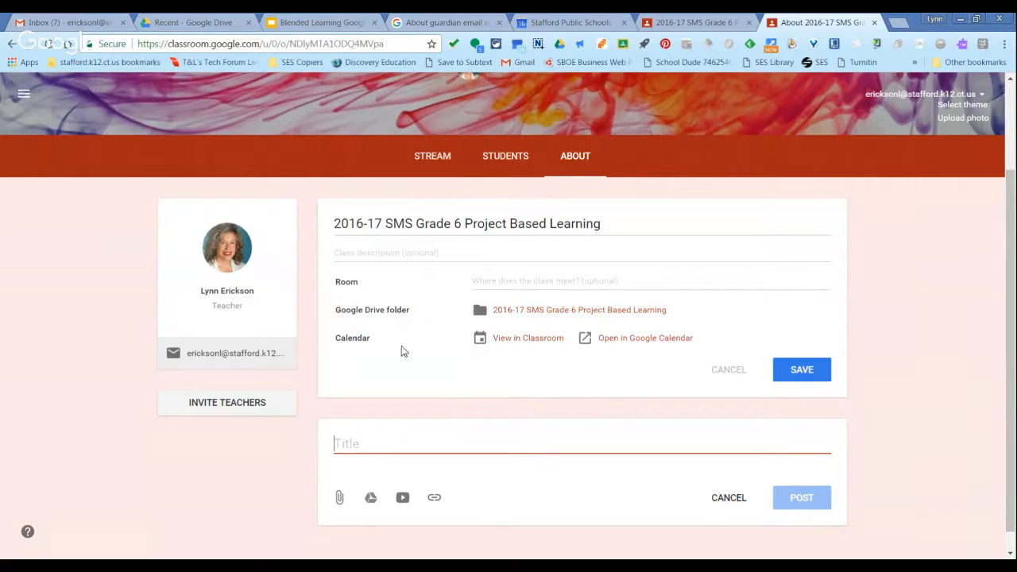
View the class's calendar in Classroom, look through its class filter choices, and return to the About page.
{"action": "left_click", "coordinate": [531, 347]}
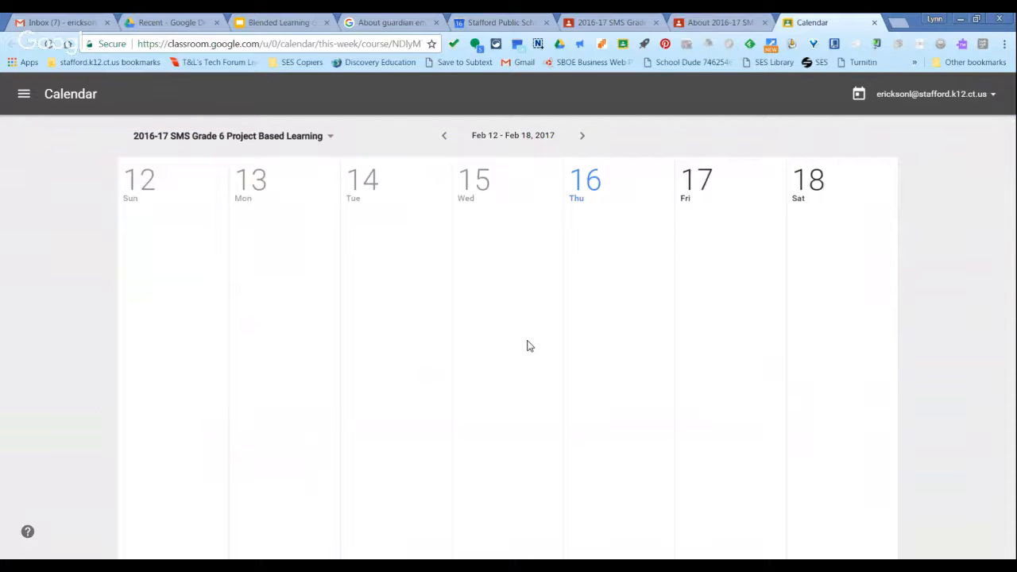
{"action": "left_click", "coordinate": [331, 137]}
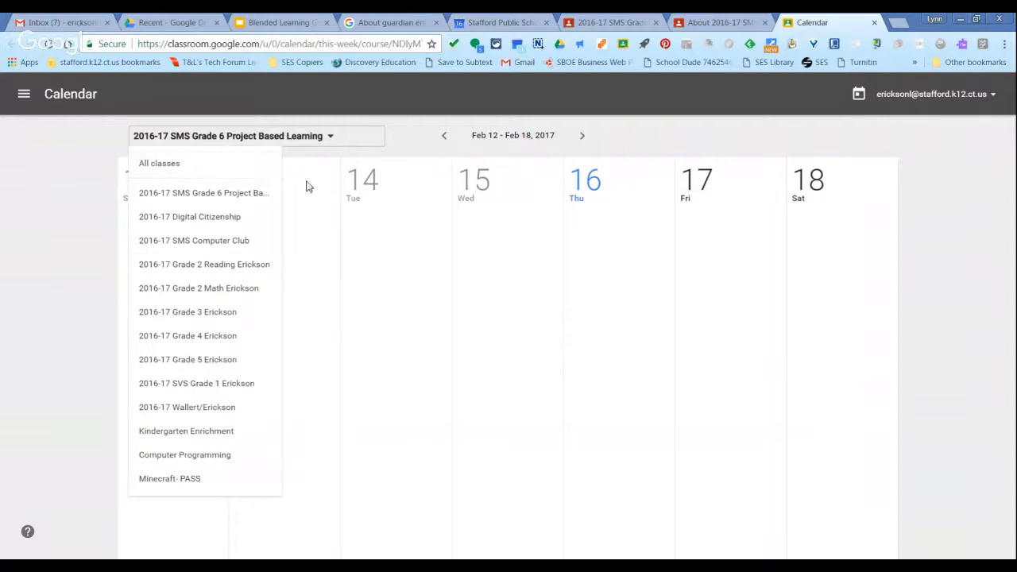
{"action": "left_click", "coordinate": [331, 139]}
{"action": "left_click", "coordinate": [332, 139]}
{"action": "left_click", "coordinate": [874, 23]}
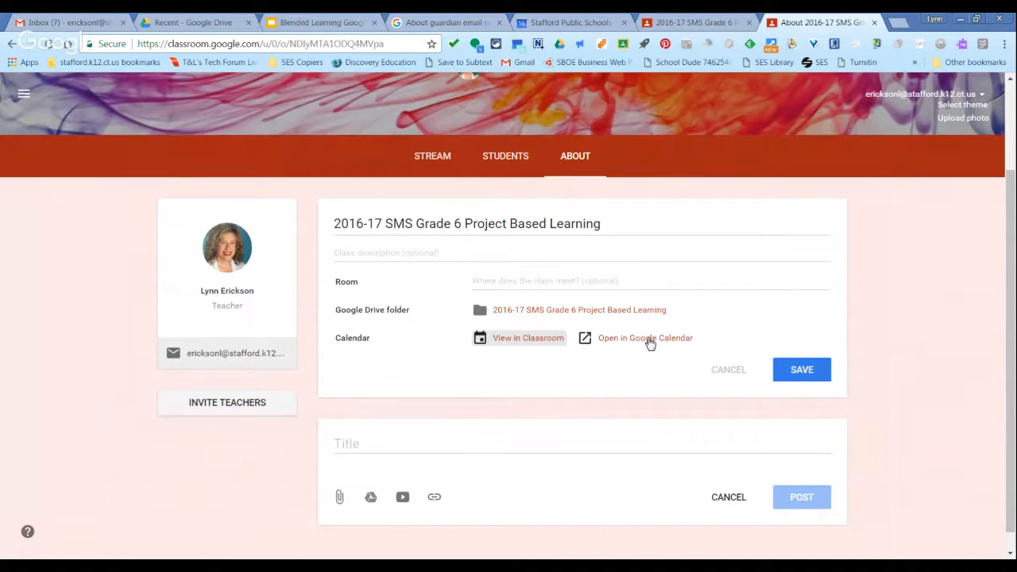
Open the class calendar in Google Calendar, browse the weeks of Feb 19–25 and Feb 5–11, 2017, and close it.
{"action": "left_click", "coordinate": [644, 342]}
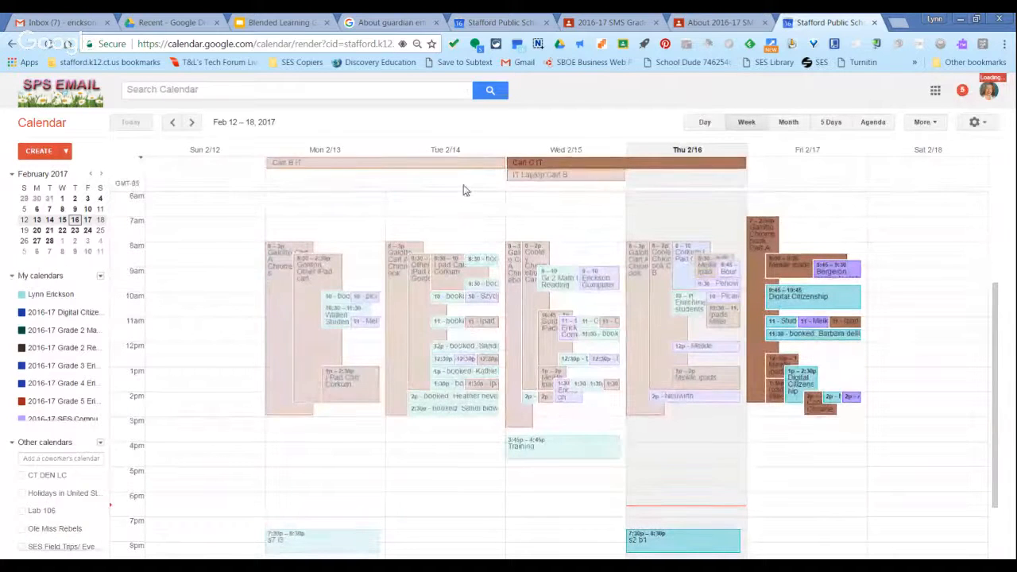
{"action": "left_click", "coordinate": [193, 123]}
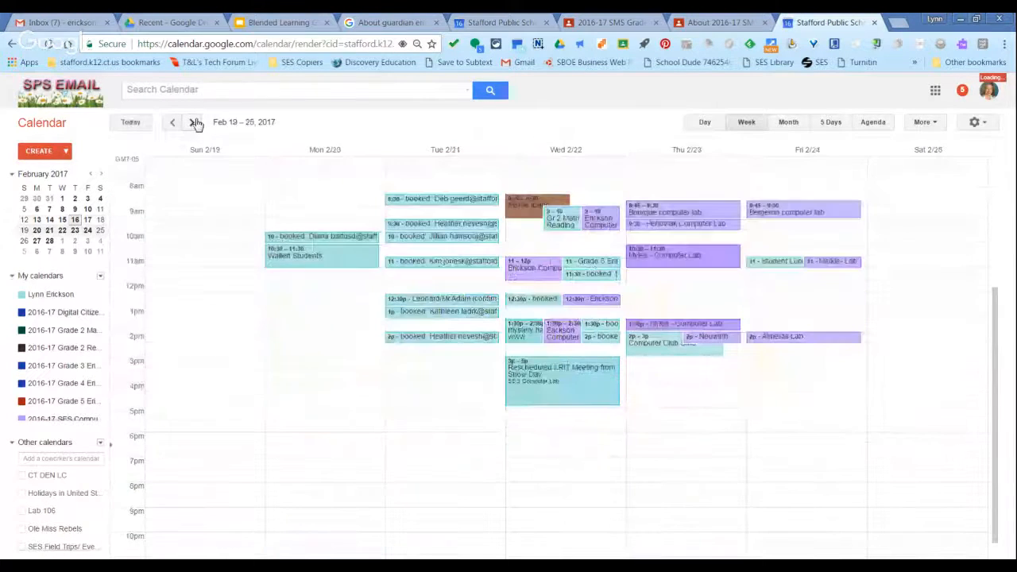
{"action": "left_click", "coordinate": [173, 123]}
{"action": "left_click", "coordinate": [173, 123]}
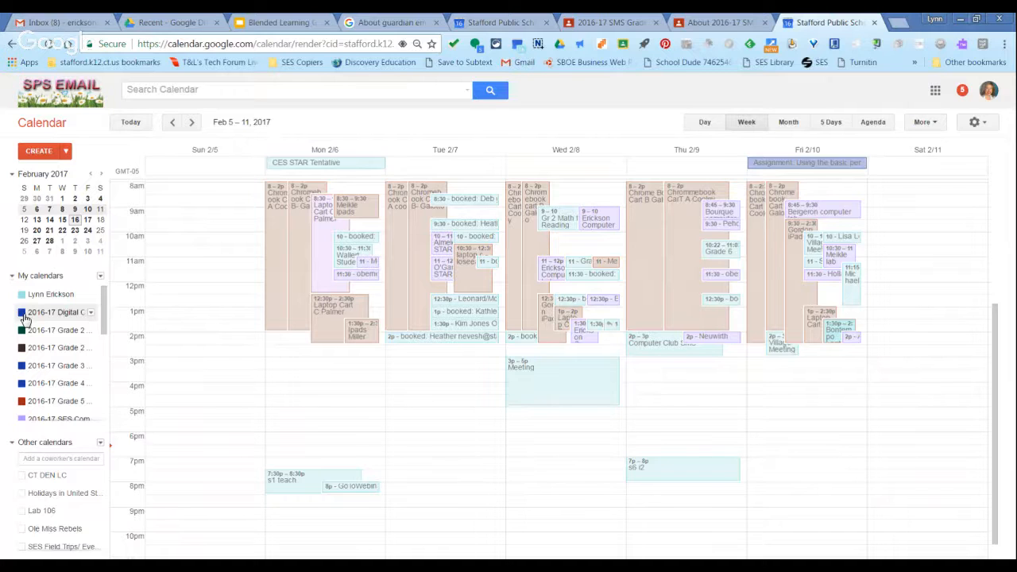
{"action": "left_click", "coordinate": [874, 23]}
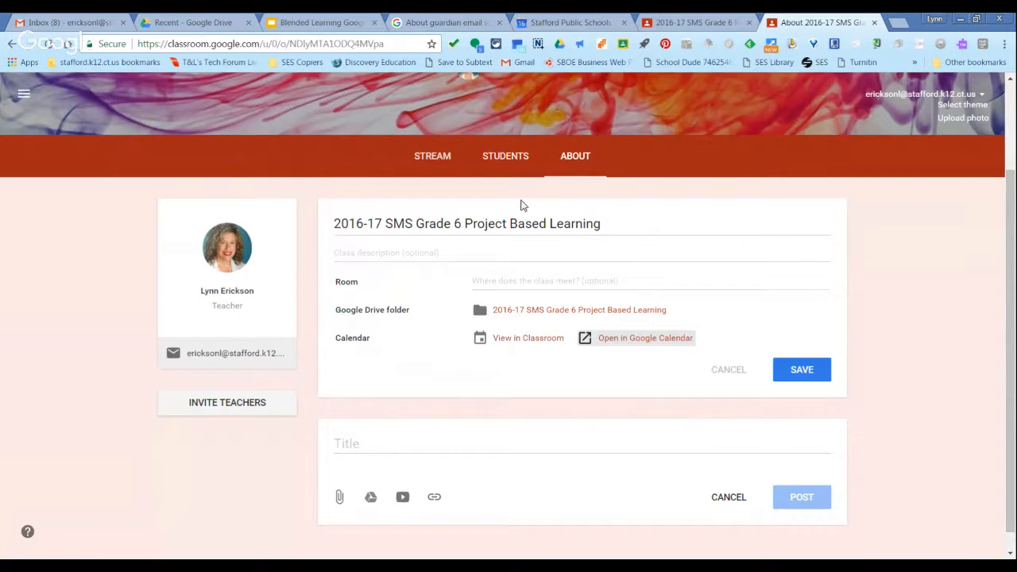
Show the class's student roster and open the guardian invitation field for the first student, cancelling it without inviting anyone.
{"action": "left_click", "coordinate": [513, 159]}
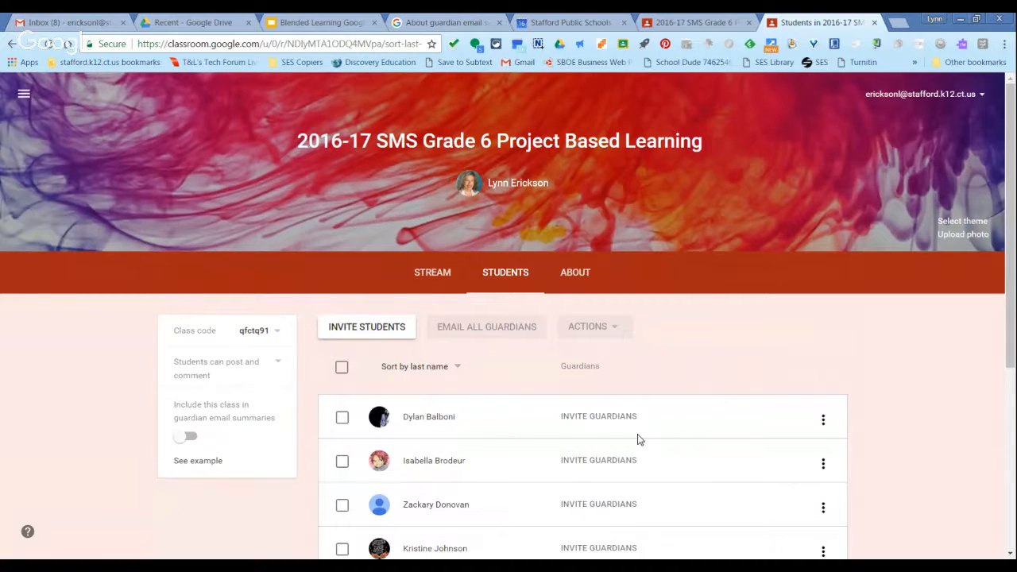
{"action": "left_click", "coordinate": [616, 418]}
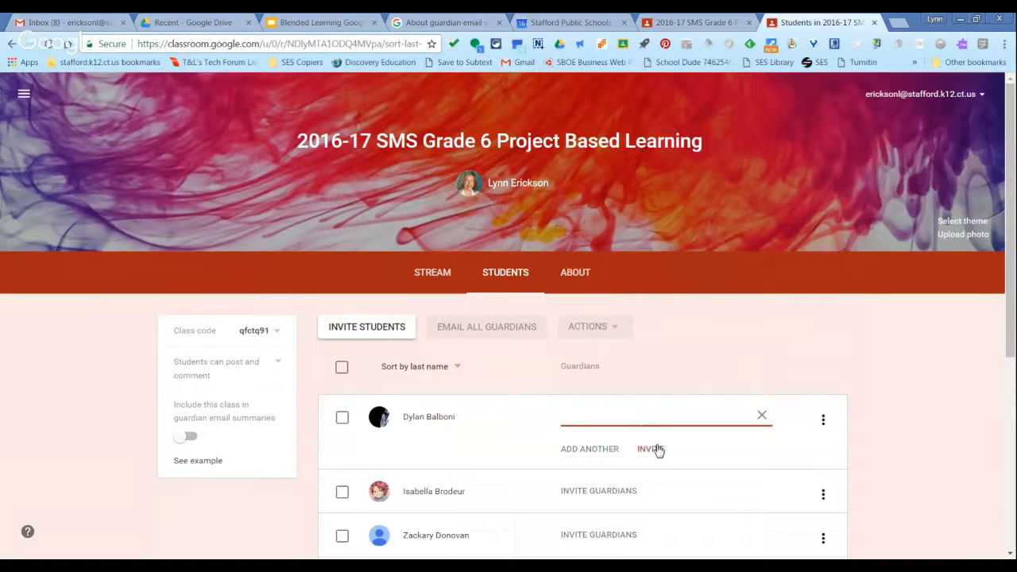
{"action": "left_click", "coordinate": [763, 416]}
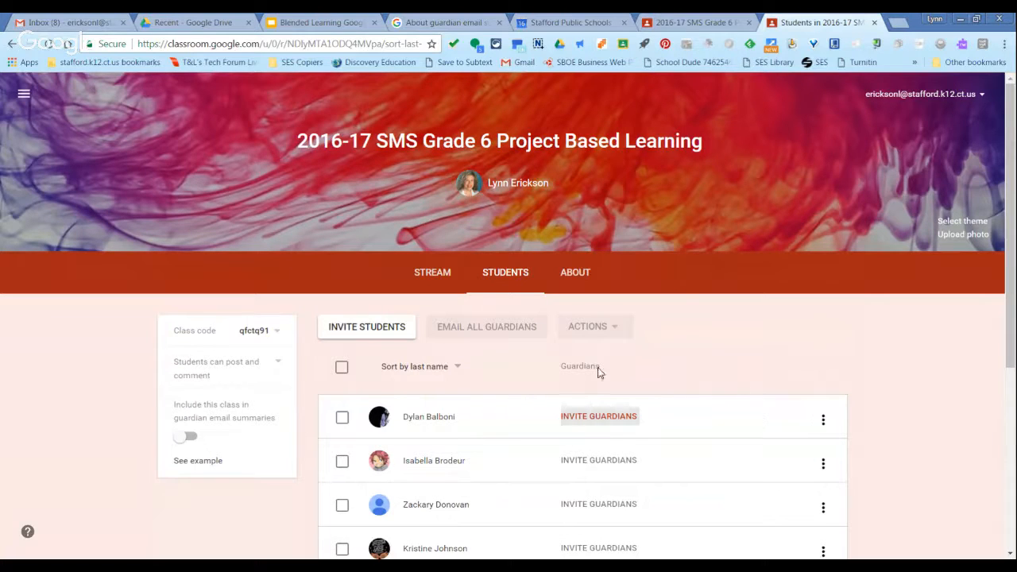
Switch to the Classroom Help article on guardian email summaries and read what they include, examining the sample weekly summary.
{"action": "left_click", "coordinate": [460, 24]}
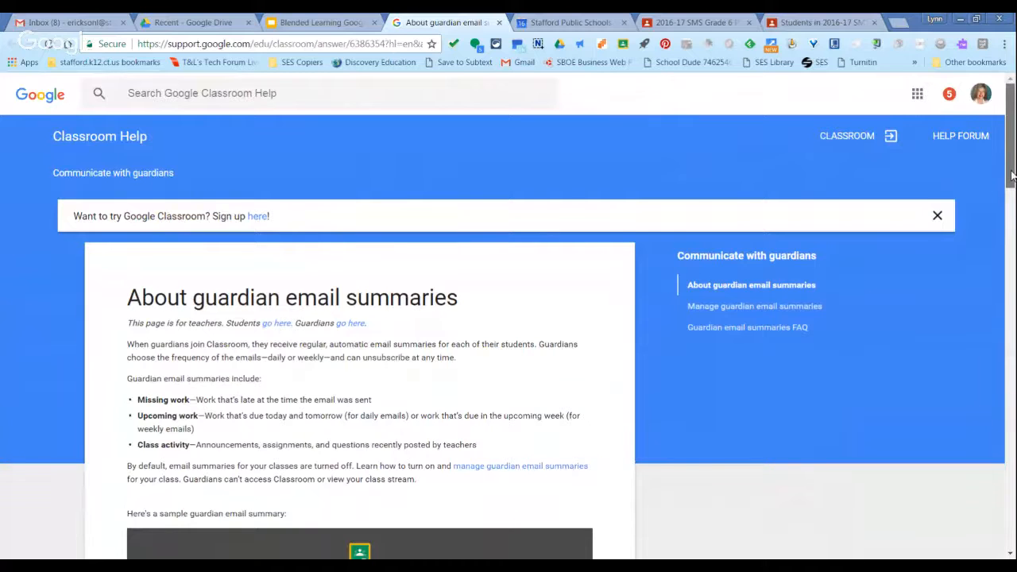
{"action": "left_click_drag", "start_coordinate": [1012, 175], "coordinate": [1011, 195]}
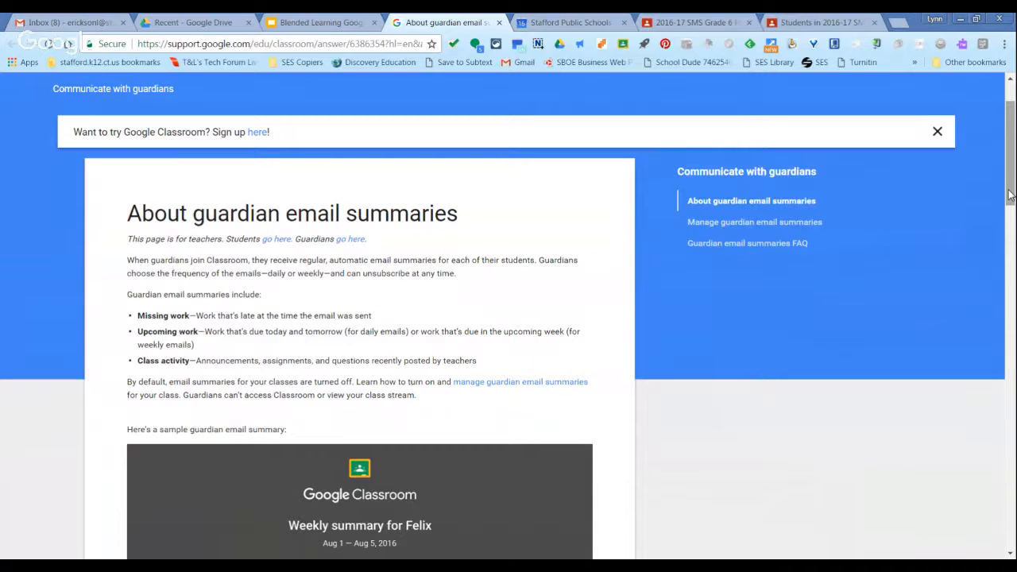
{"action": "left_click_drag", "start_coordinate": [1009, 195], "coordinate": [1009, 268]}
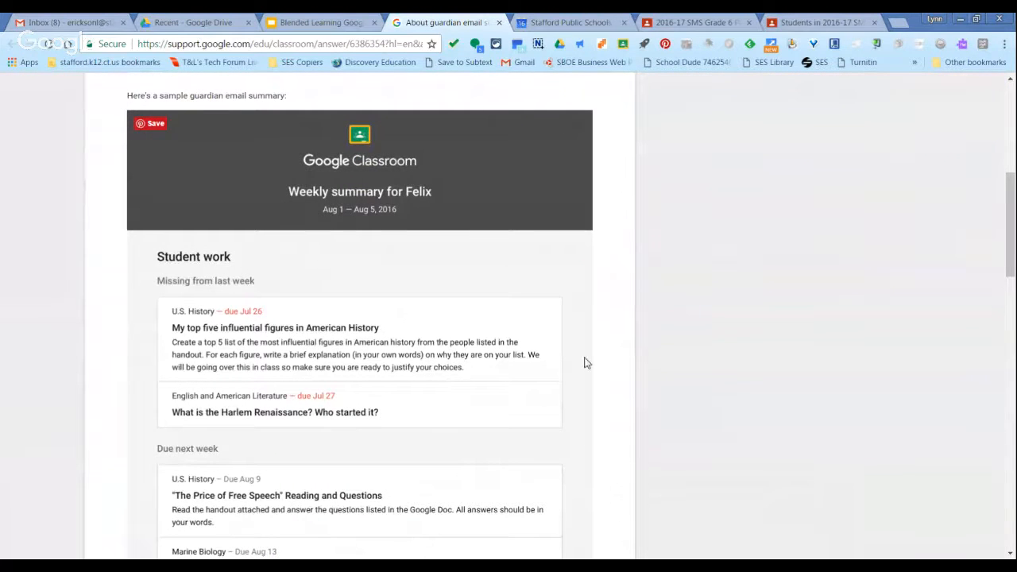
{"action": "scroll", "coordinate": [585, 362], "scroll_direction": "down", "scroll_amount": 1}
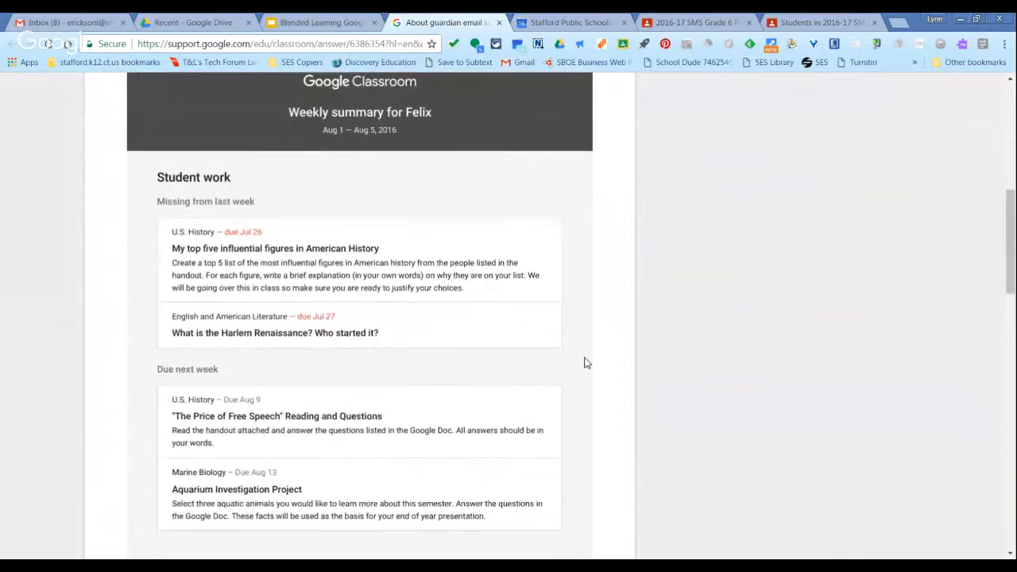
{"action": "scroll", "coordinate": [585, 363], "scroll_direction": "down", "scroll_amount": 2}
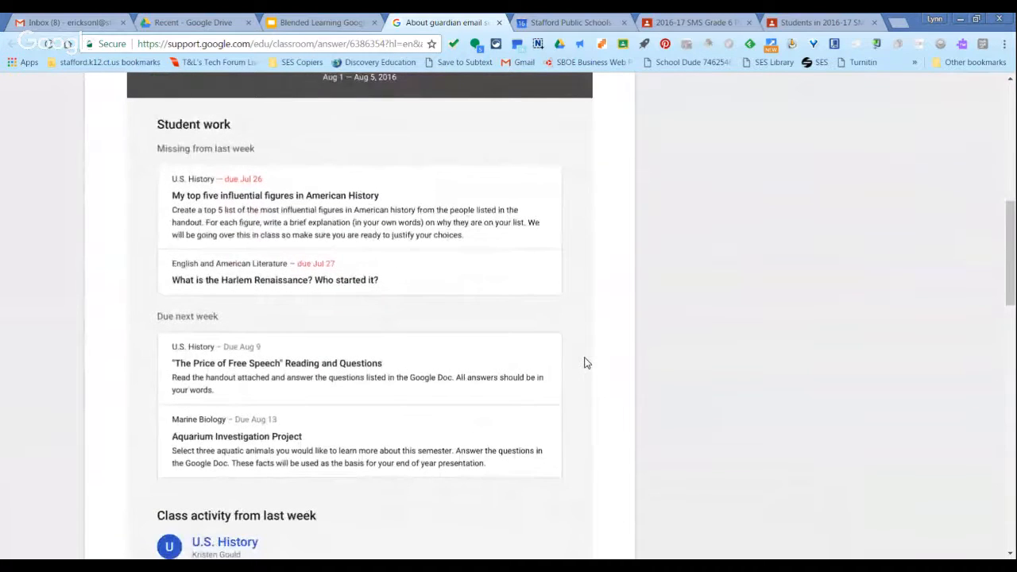
{"action": "scroll", "coordinate": [586, 362], "scroll_direction": "down", "scroll_amount": 3}
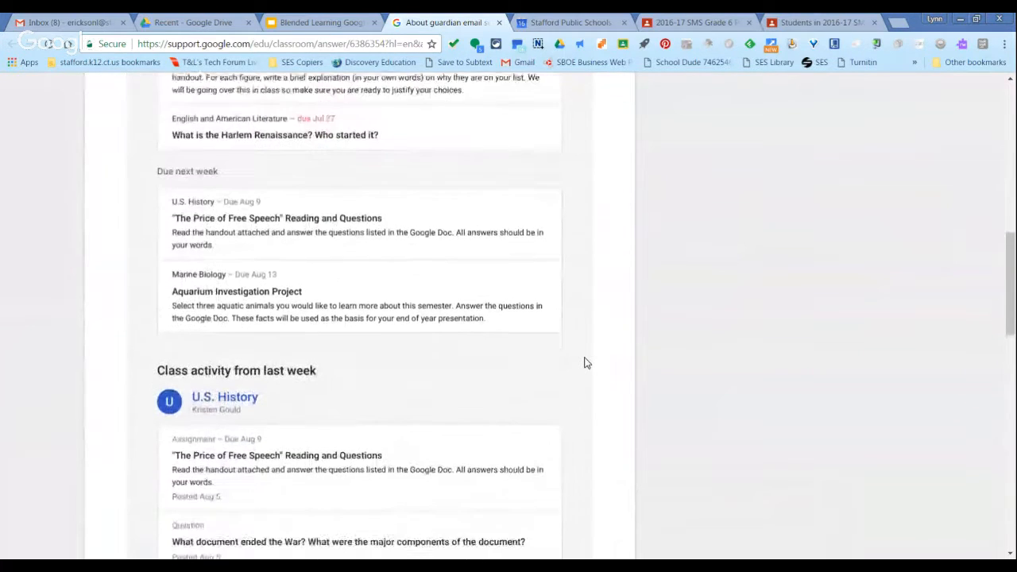
{"action": "scroll", "coordinate": [586, 363], "scroll_direction": "down", "scroll_amount": 3}
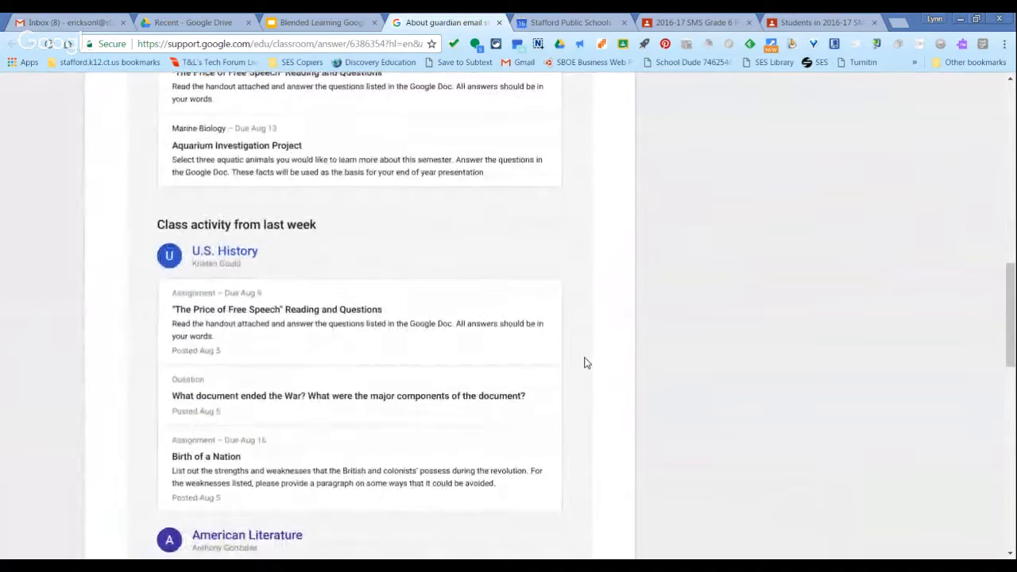
{"action": "scroll", "coordinate": [585, 362], "scroll_direction": "down", "scroll_amount": 3}
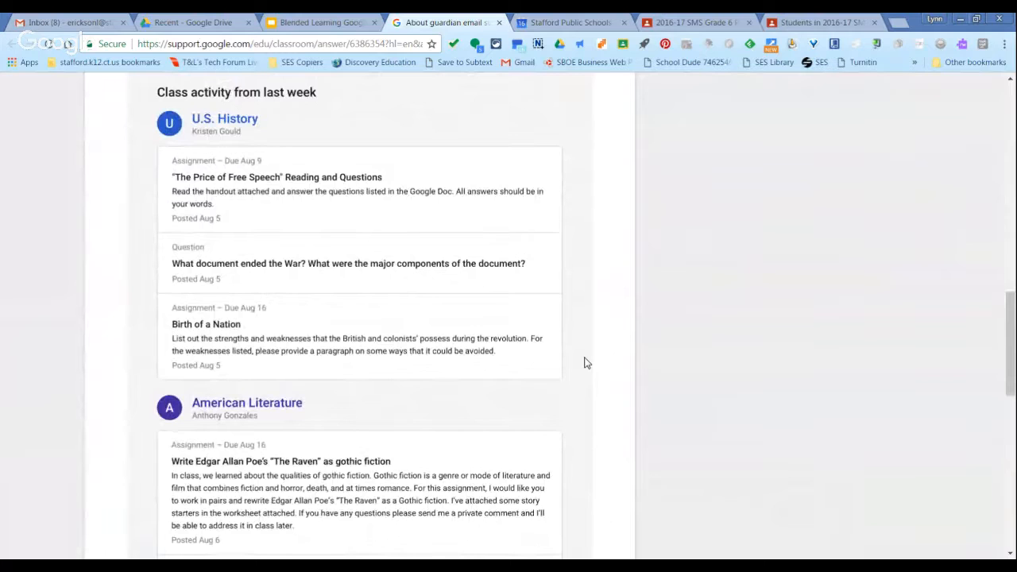
{"action": "scroll", "coordinate": [585, 362], "scroll_direction": "down", "scroll_amount": 1}
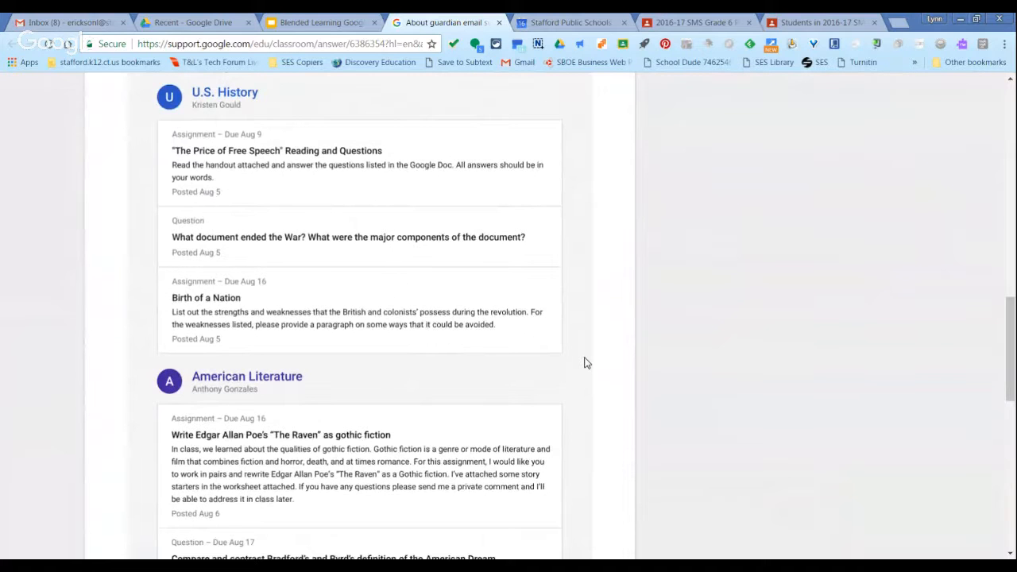
{"action": "scroll", "coordinate": [586, 363], "scroll_direction": "down", "scroll_amount": 3}
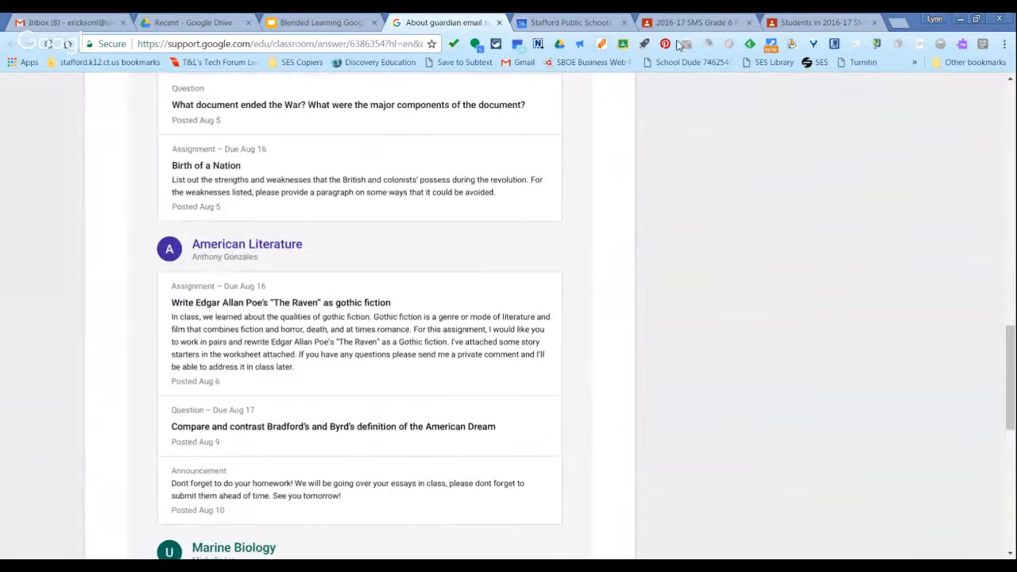
Return to the Grade 6 Project Based Learning class stream, view the blank assignment form, and close it.
{"action": "left_click", "coordinate": [694, 23]}
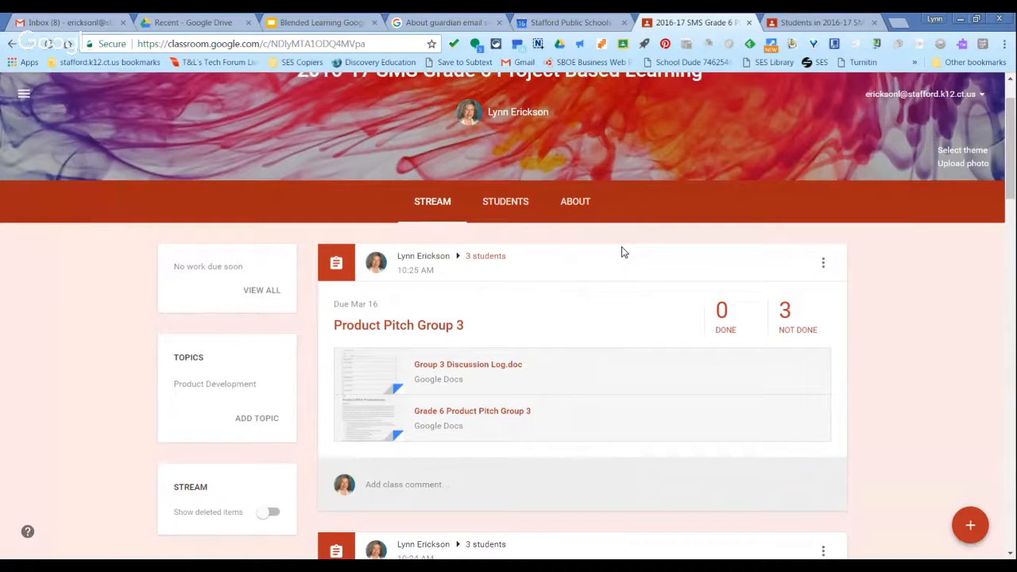
{"action": "mouse_move", "coordinate": [970, 528]}
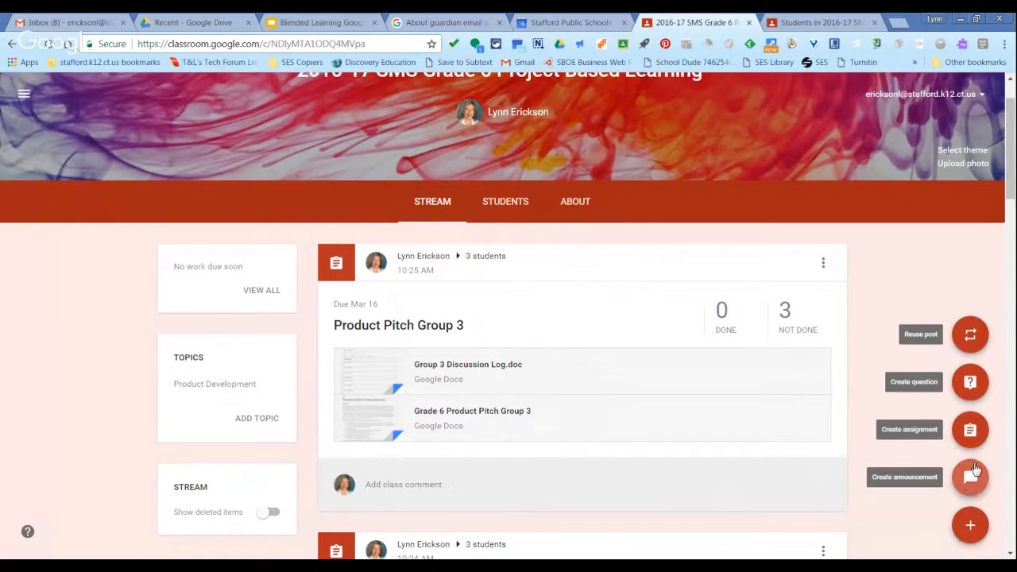
{"action": "left_click", "coordinate": [970, 430]}
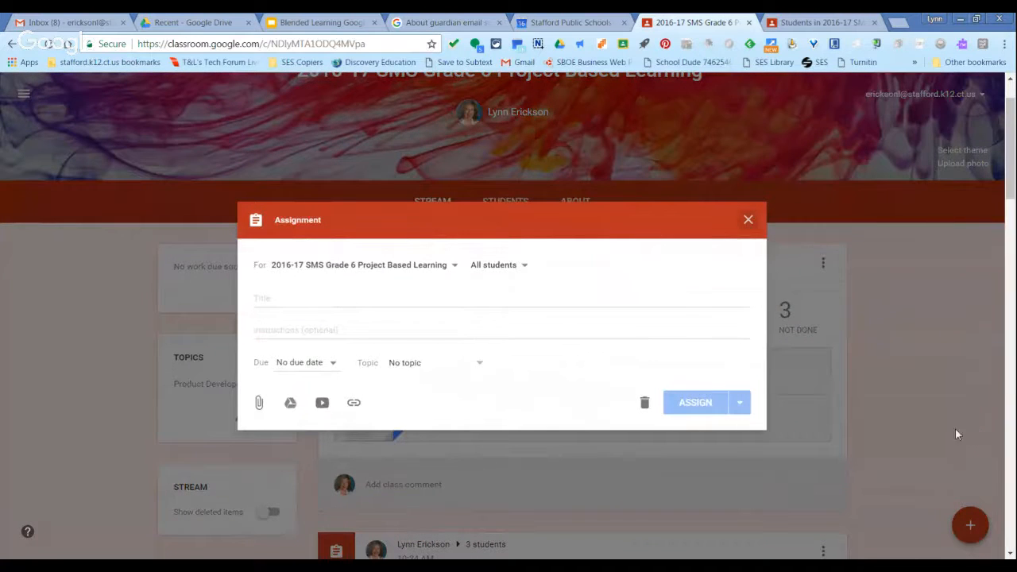
{"action": "left_click", "coordinate": [748, 220]}
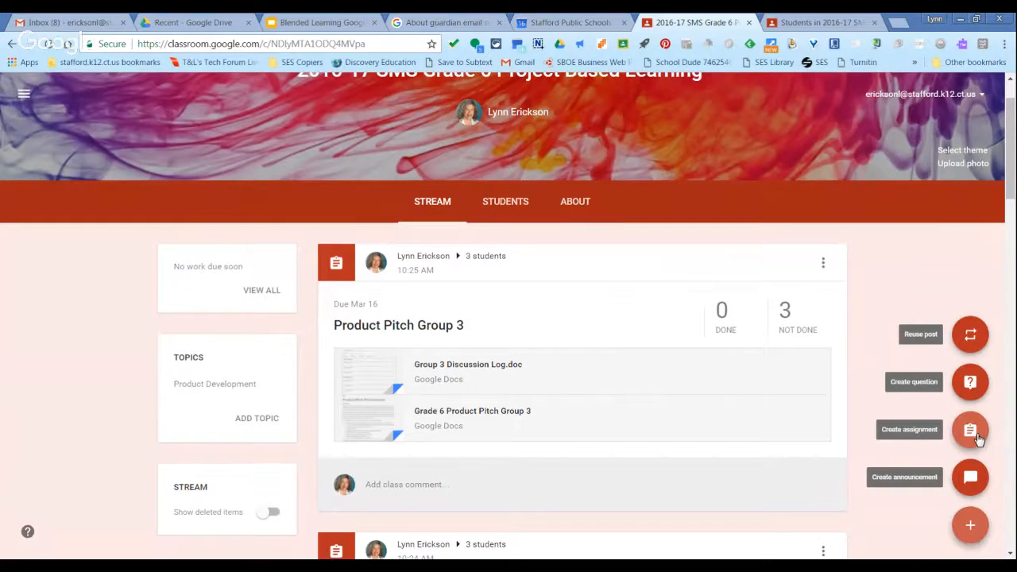
Start a new question for the class and deselect all students as its recipients.
{"action": "left_click", "coordinate": [971, 382]}
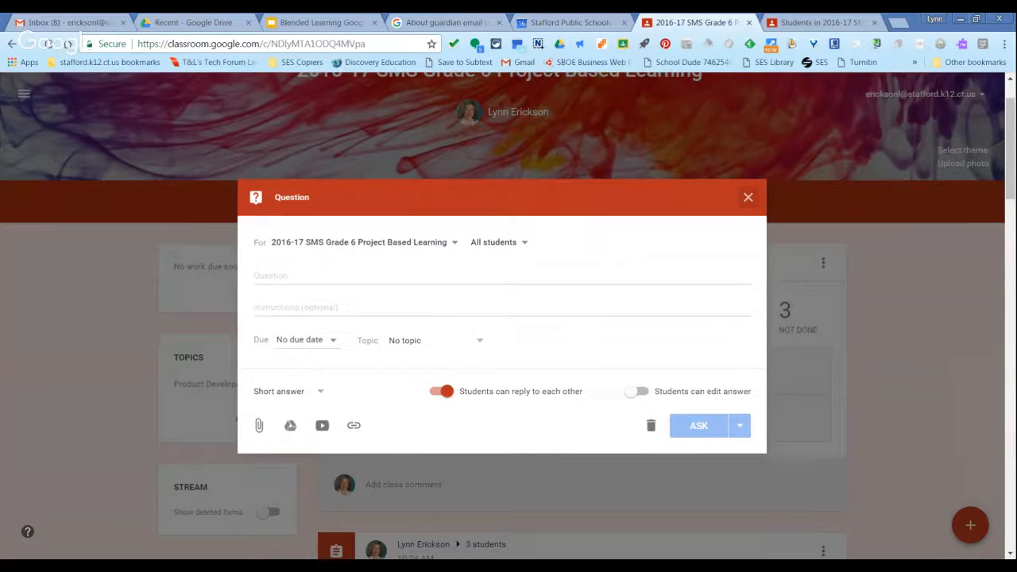
{"action": "left_click", "coordinate": [332, 278]}
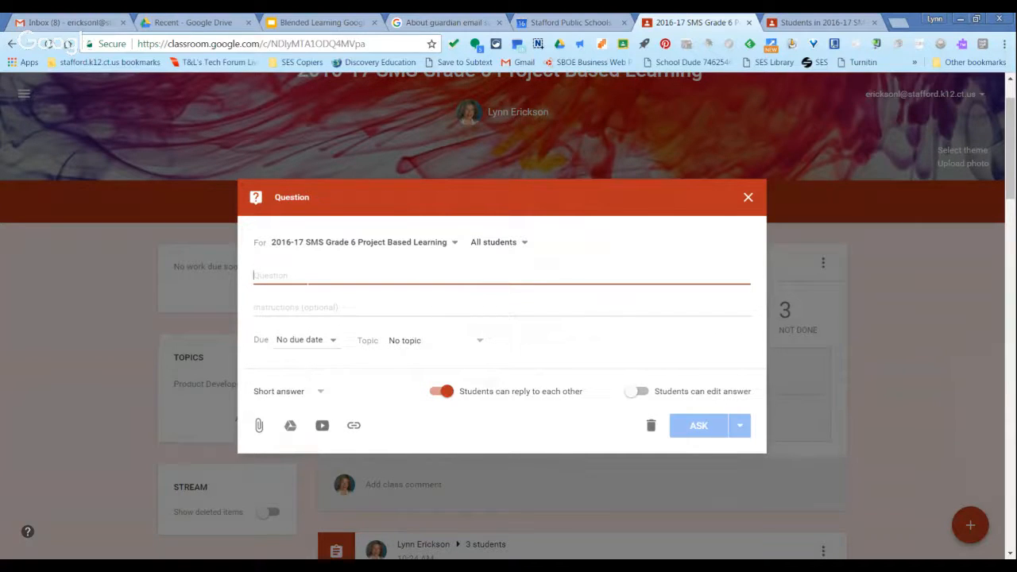
{"action": "left_click", "coordinate": [528, 247]}
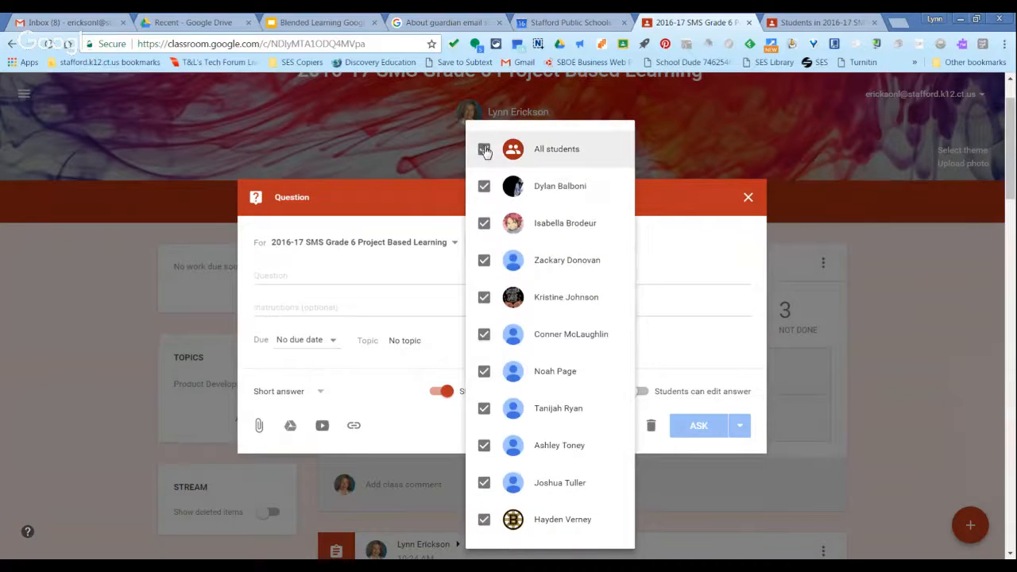
{"action": "left_click", "coordinate": [484, 149]}
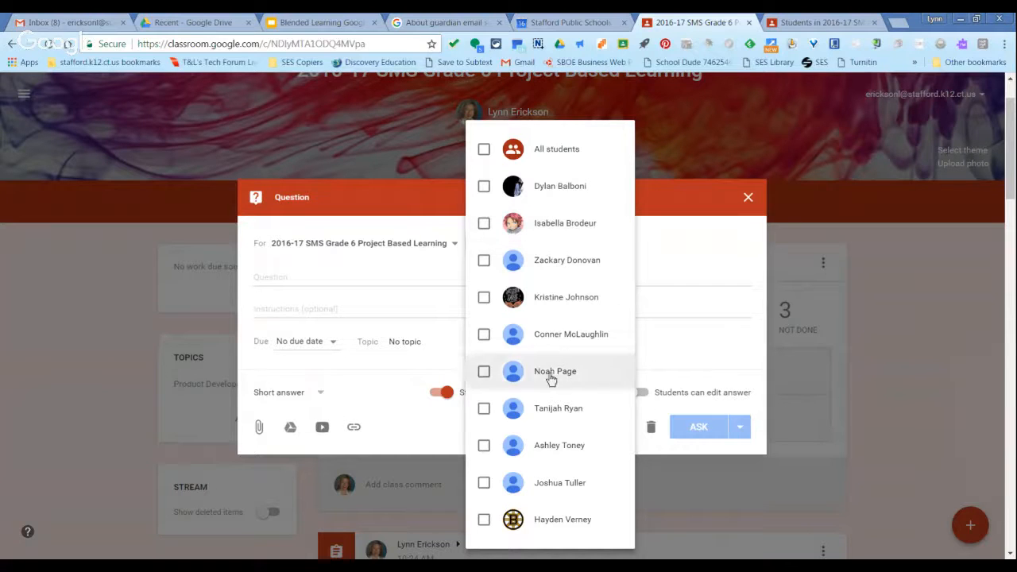
{"action": "left_click", "coordinate": [421, 292]}
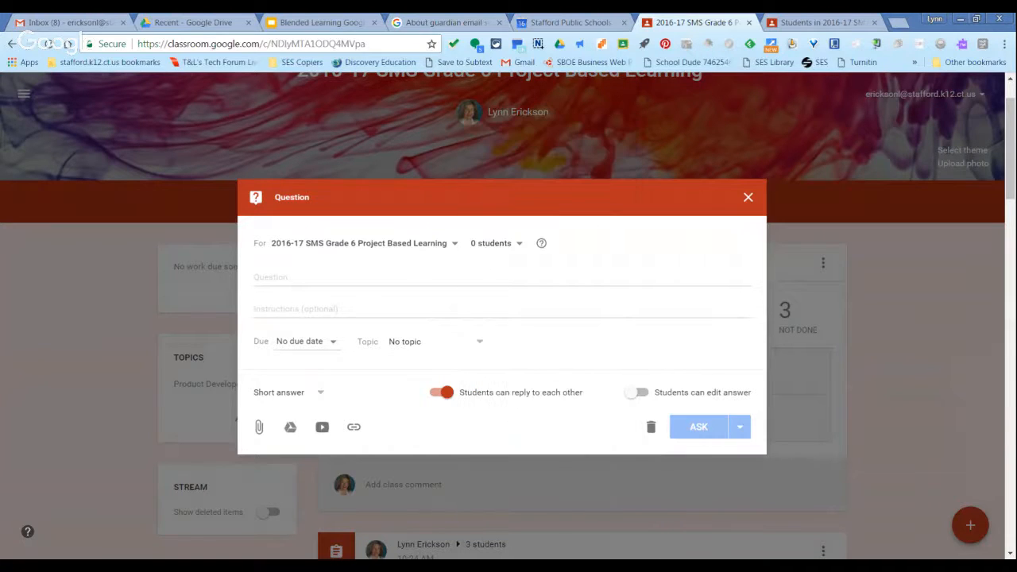
View which other classes the question can be posted to, and close it without asking.
{"action": "left_click", "coordinate": [454, 244]}
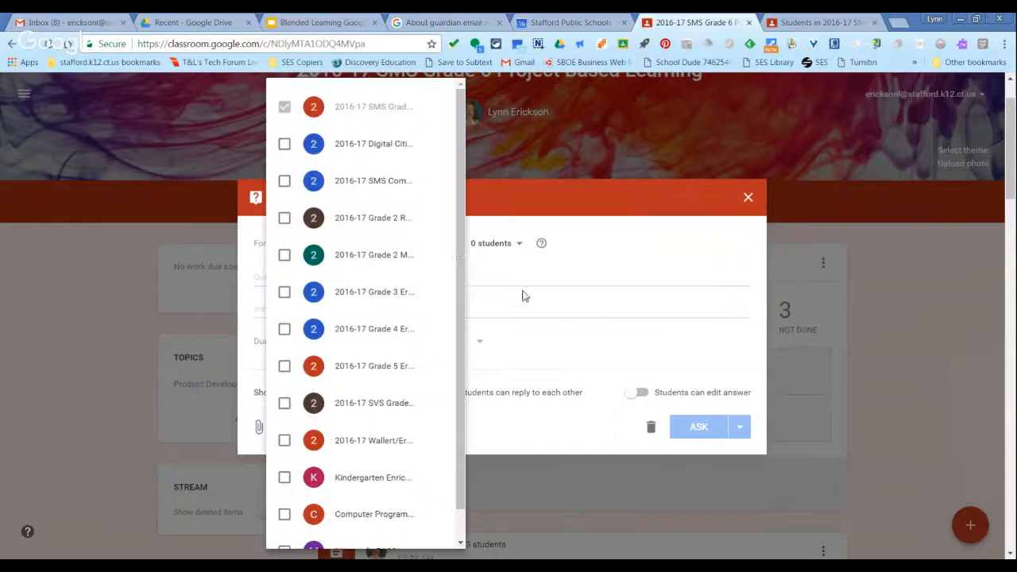
{"action": "key", "text": "Escape"}
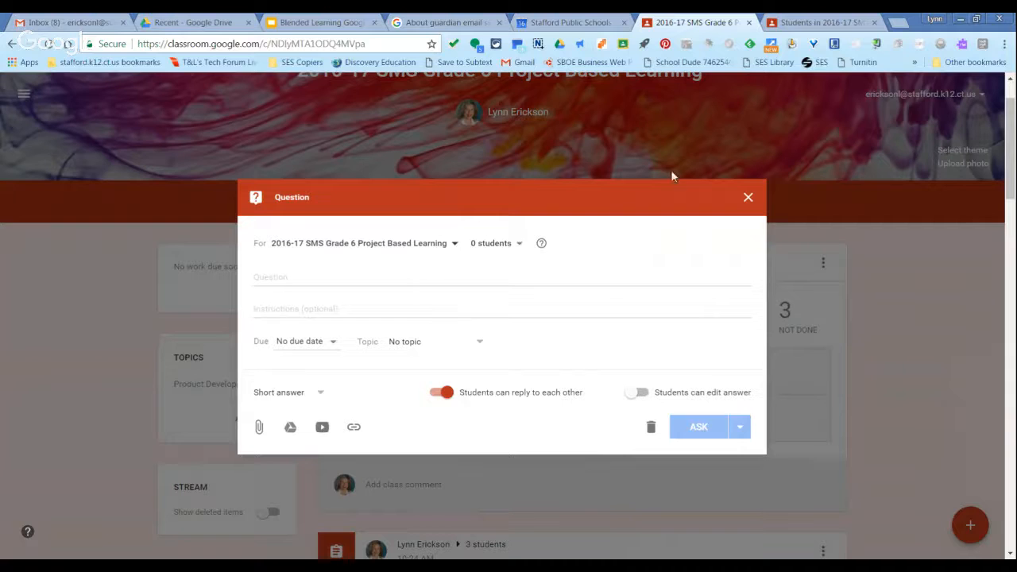
{"action": "left_click", "coordinate": [747, 198]}
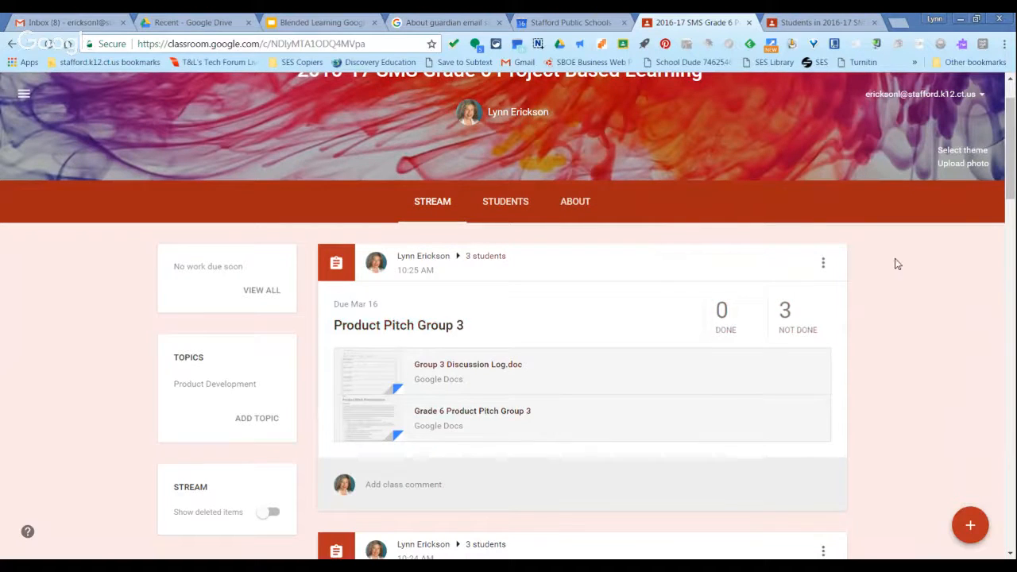
Look through the Group 3, Group 2 and Group 1 pitch assignments in the class stream.
{"action": "scroll", "coordinate": [1011, 181], "scroll_direction": "up", "scroll_amount": 1}
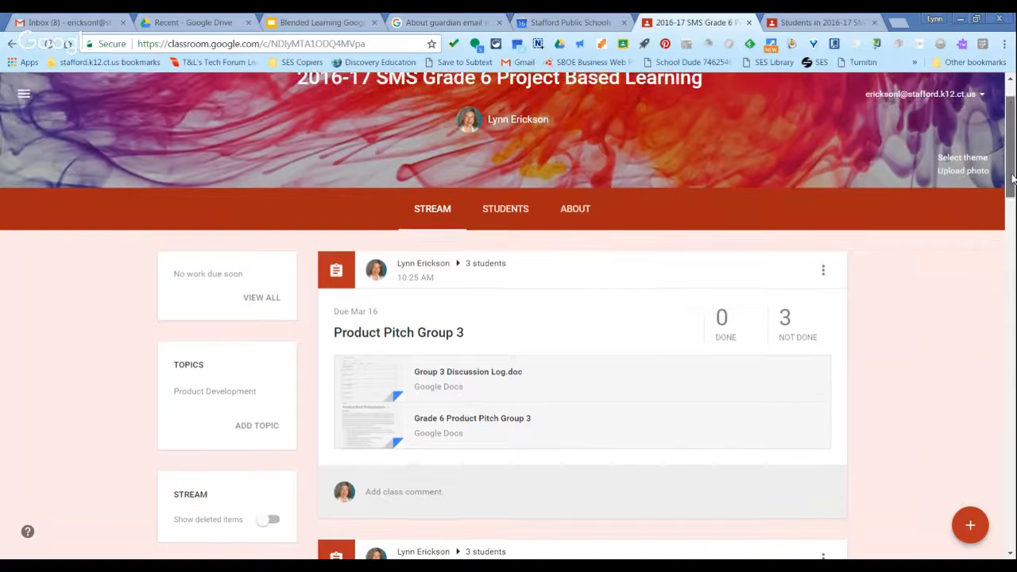
{"action": "scroll", "coordinate": [1011, 182], "scroll_direction": "down", "scroll_amount": 3}
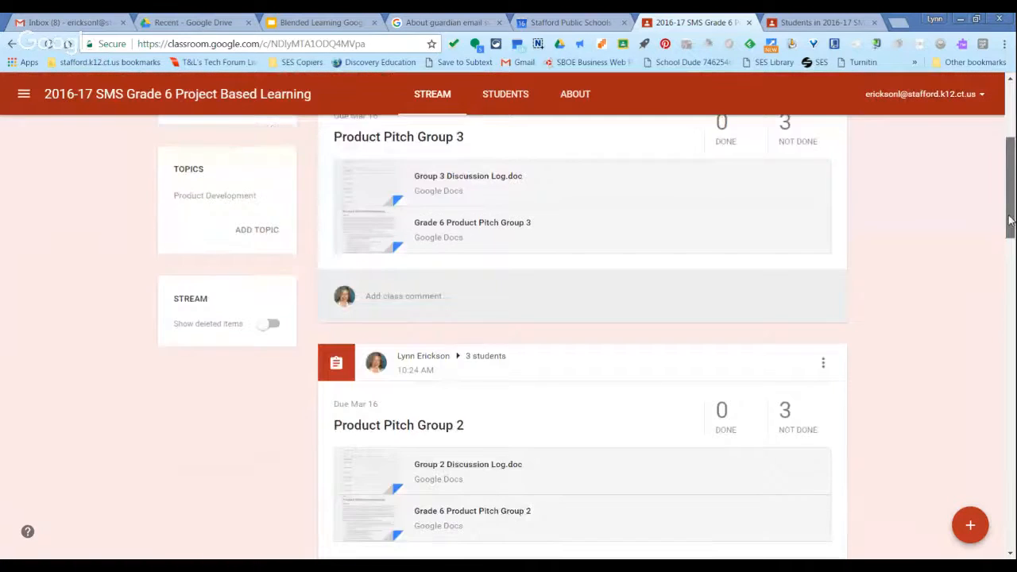
{"action": "scroll", "coordinate": [515, 265], "scroll_direction": "down", "scroll_amount": 1}
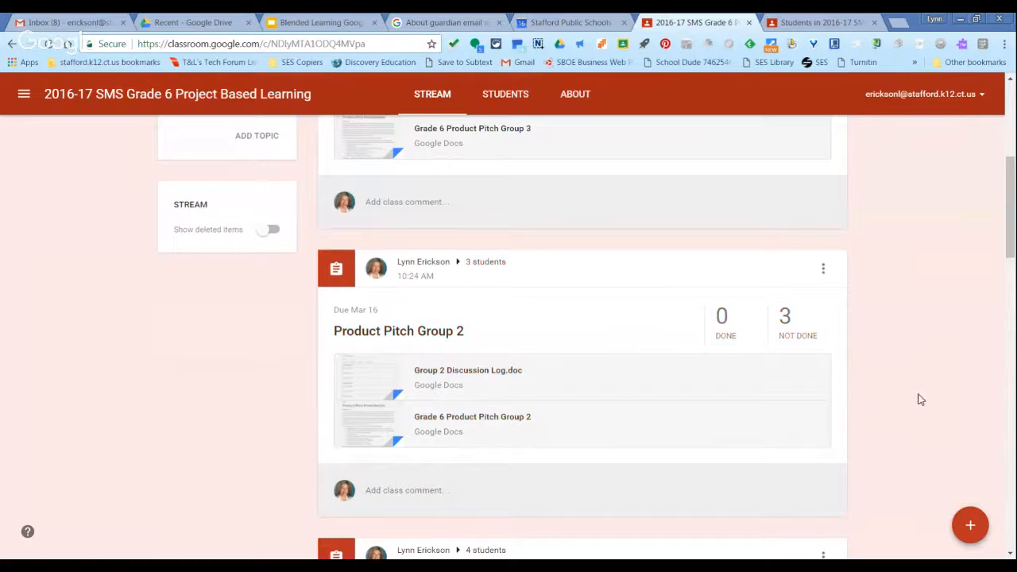
{"action": "scroll", "coordinate": [920, 400], "scroll_direction": "down", "scroll_amount": 1}
{"action": "scroll", "coordinate": [920, 399], "scroll_direction": "down", "scroll_amount": 3}
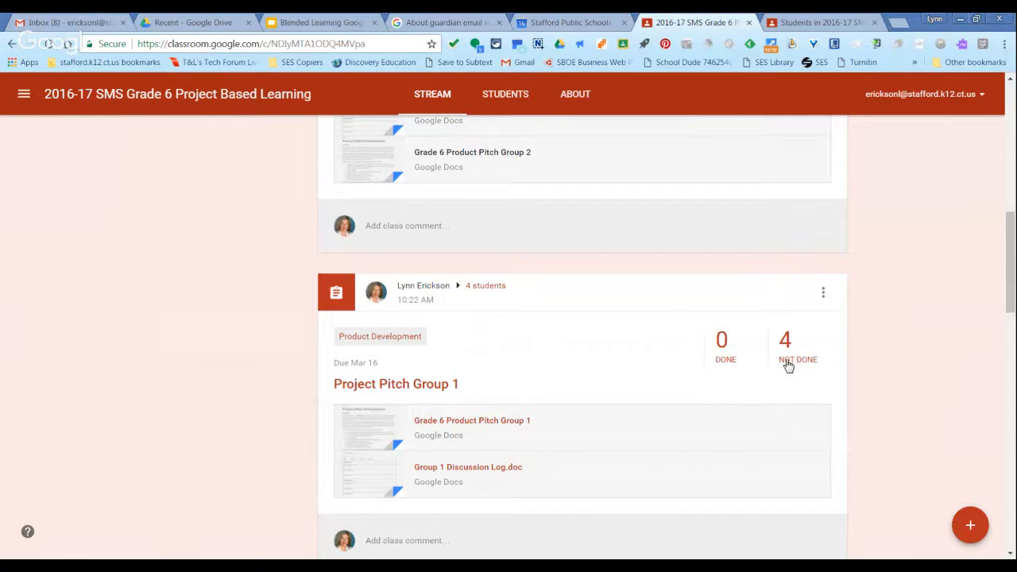
{"action": "scroll", "coordinate": [788, 365], "scroll_direction": "up", "scroll_amount": 3}
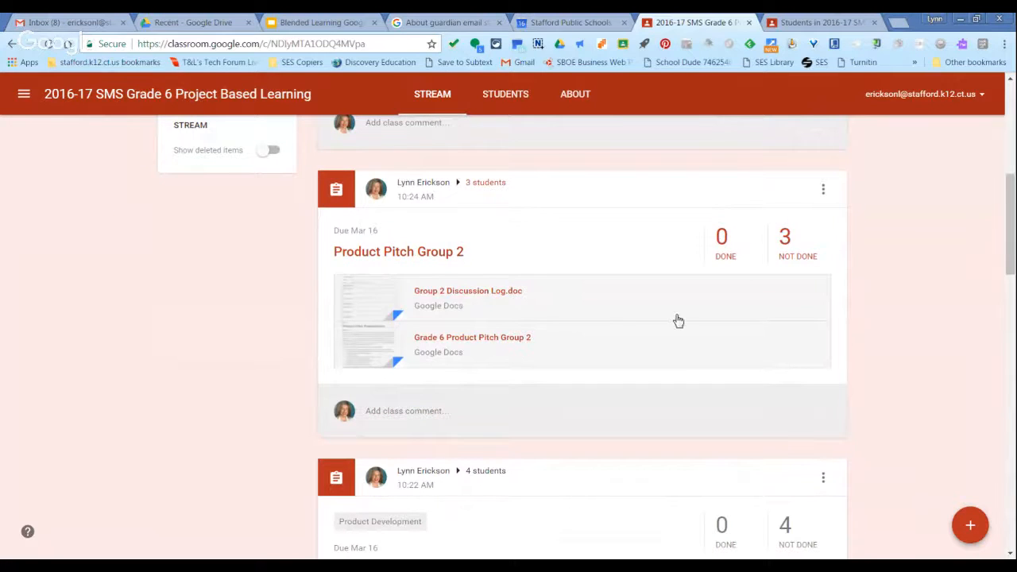
Start a new assignment and attach the recent Media Literacy document from Google Drive.
{"action": "mouse_move", "coordinate": [970, 525]}
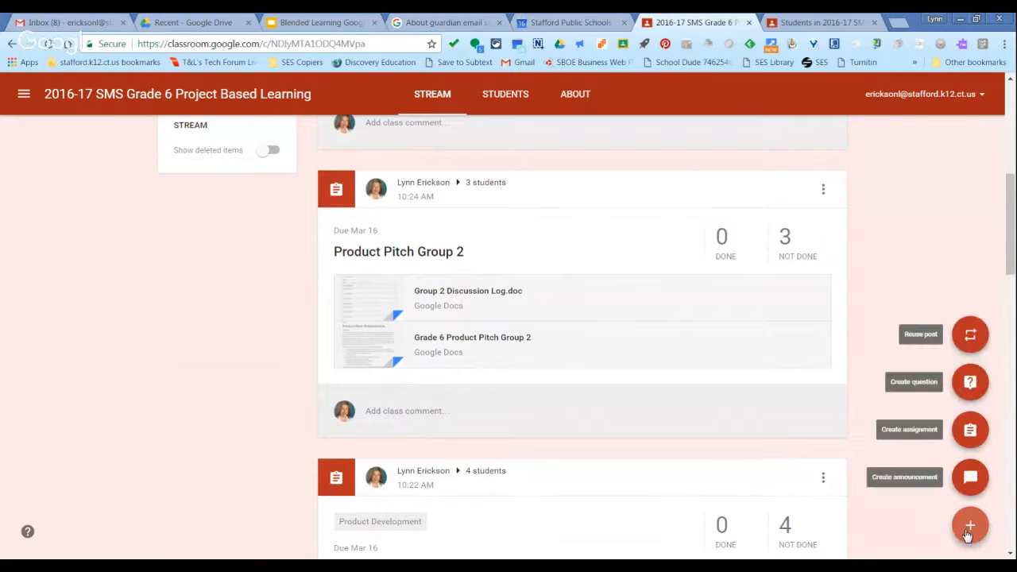
{"action": "left_click", "coordinate": [971, 431]}
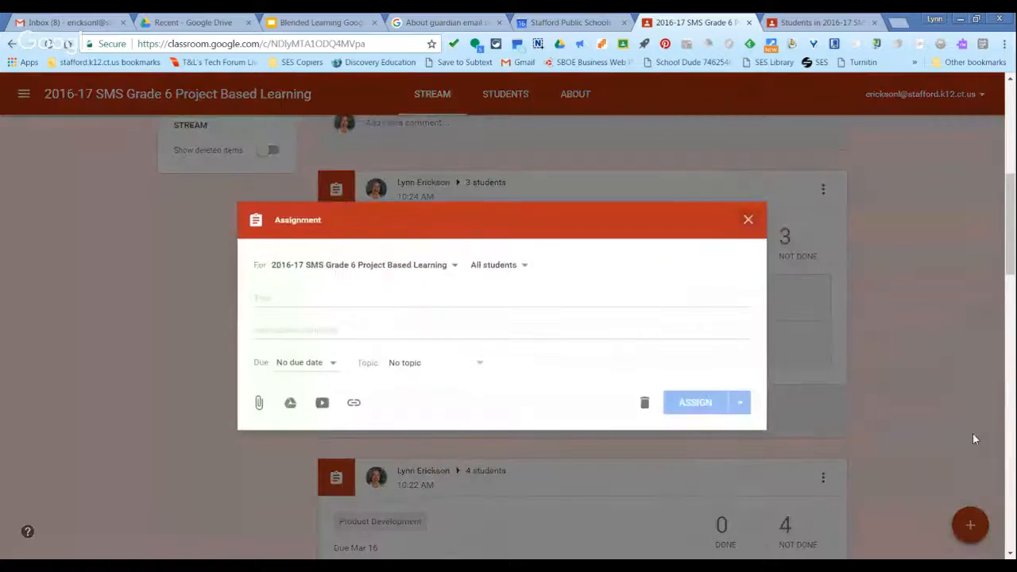
{"action": "left_click", "coordinate": [291, 403]}
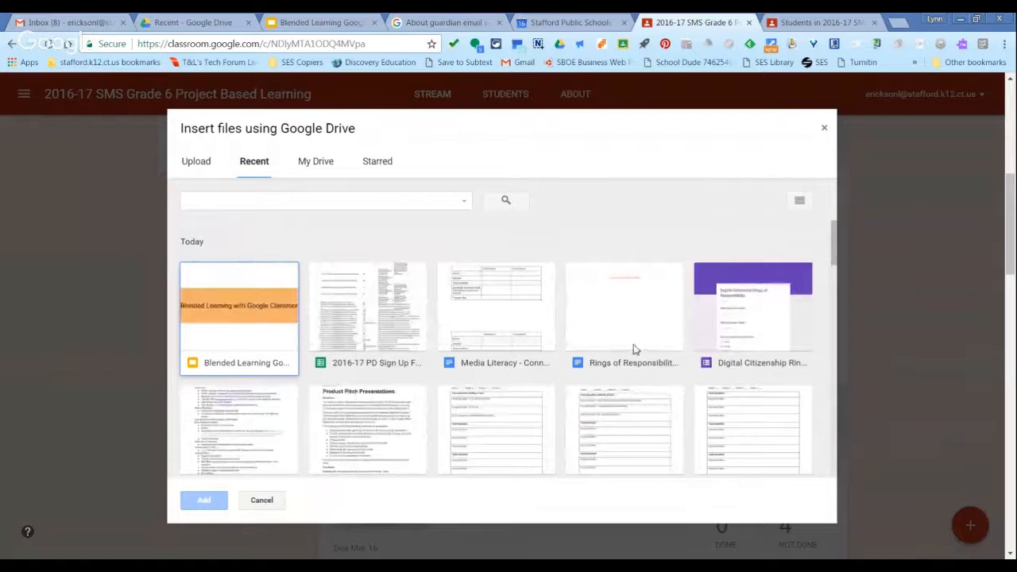
{"action": "double_click", "coordinate": [497, 321]}
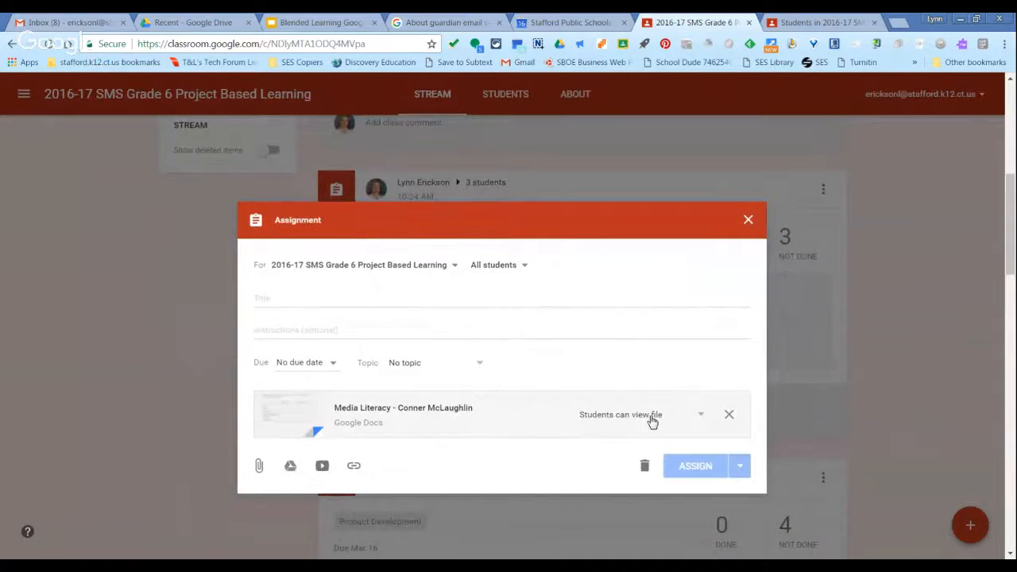
View the student access options for the attached file, and close the assignment without assigning it.
{"action": "left_click", "coordinate": [703, 419]}
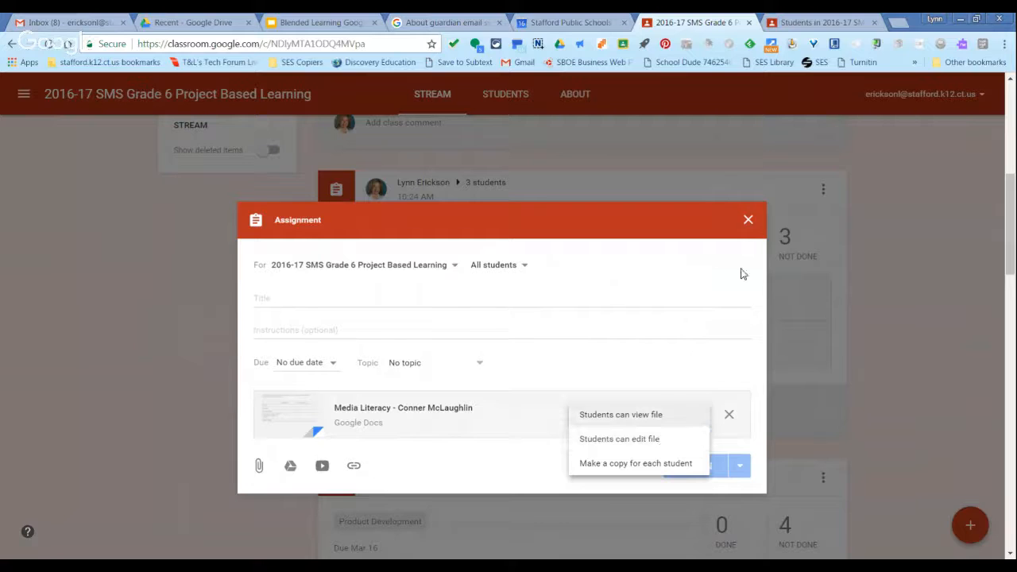
{"action": "left_click", "coordinate": [747, 221]}
{"action": "left_click", "coordinate": [747, 220]}
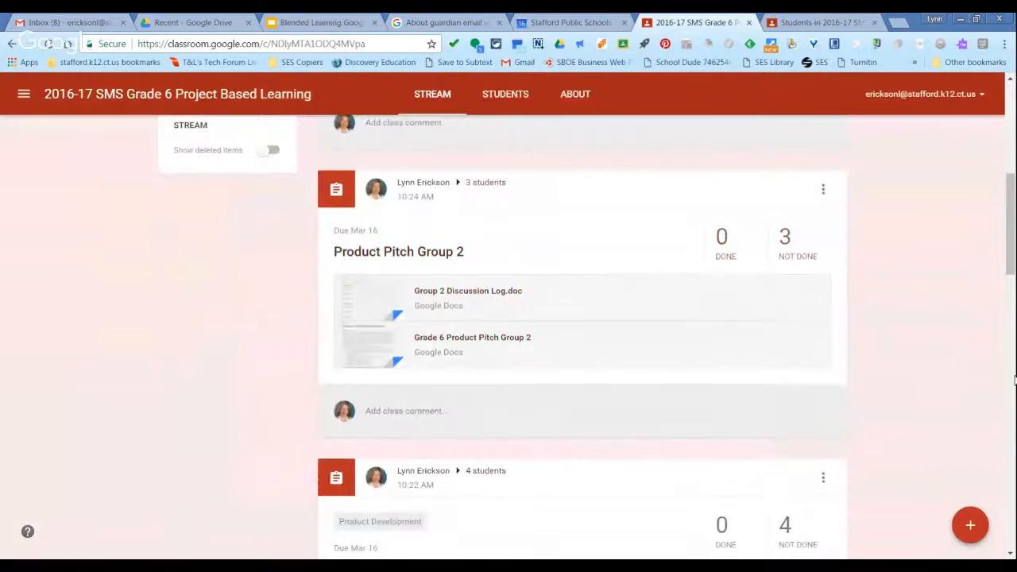
View the Grade 6 Product Pitch Group 1 document from its assignment, close it, and return to the start of the stream.
{"action": "left_click_drag", "start_coordinate": [1008, 240], "coordinate": [1007, 299]}
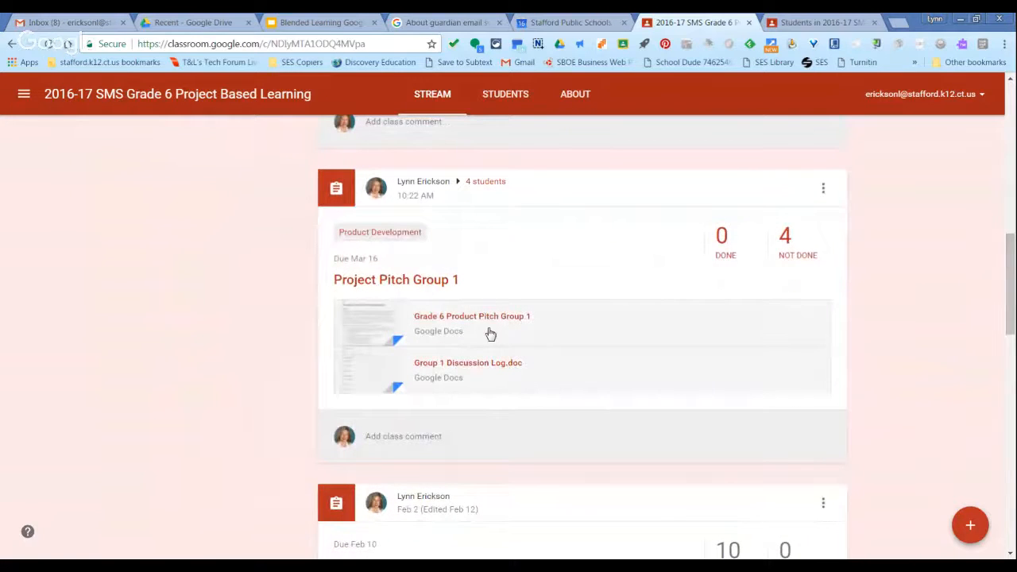
{"action": "left_click", "coordinate": [378, 326]}
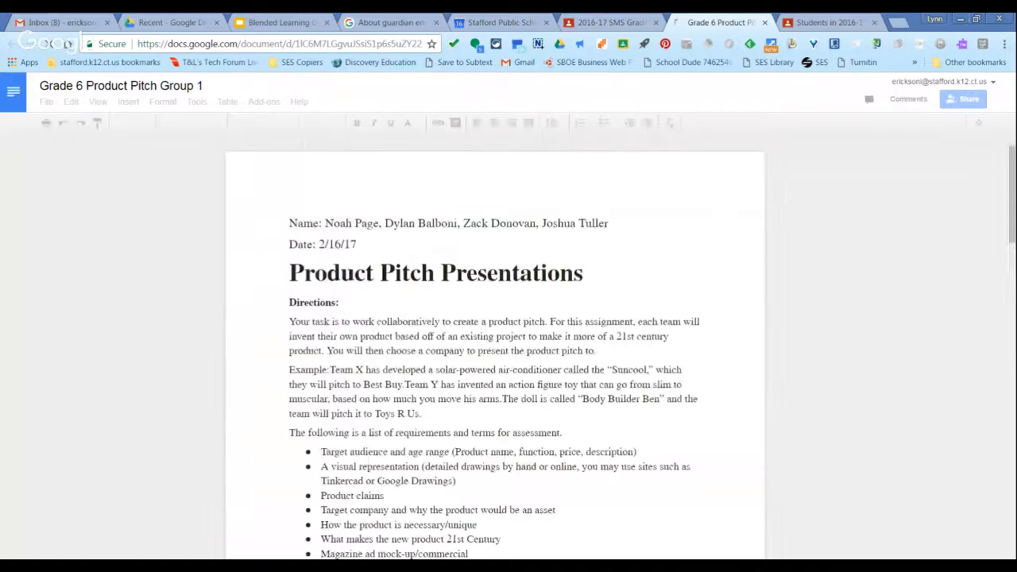
{"action": "left_click", "coordinate": [764, 23]}
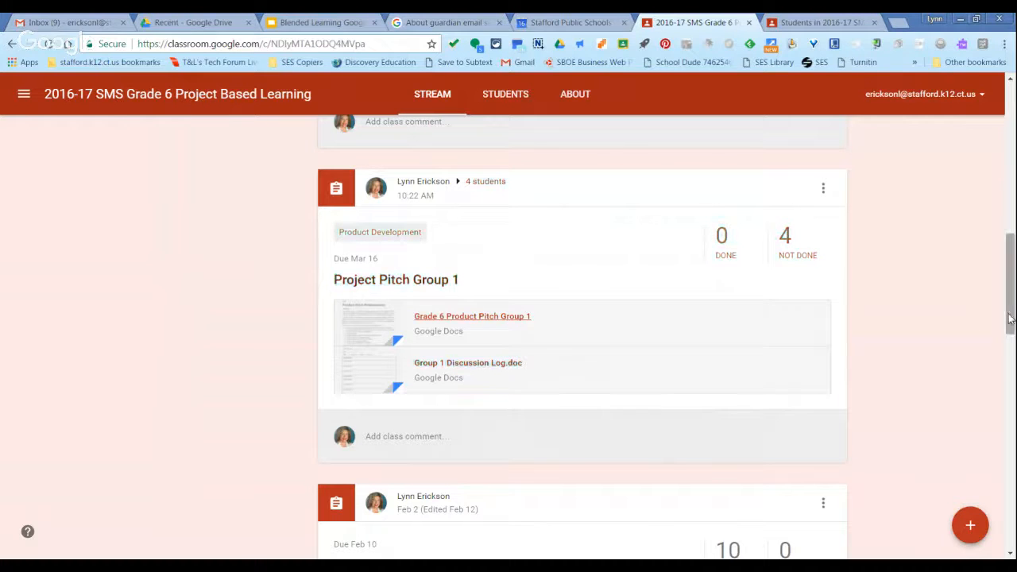
{"action": "left_click_drag", "start_coordinate": [1009, 318], "coordinate": [1009, 259]}
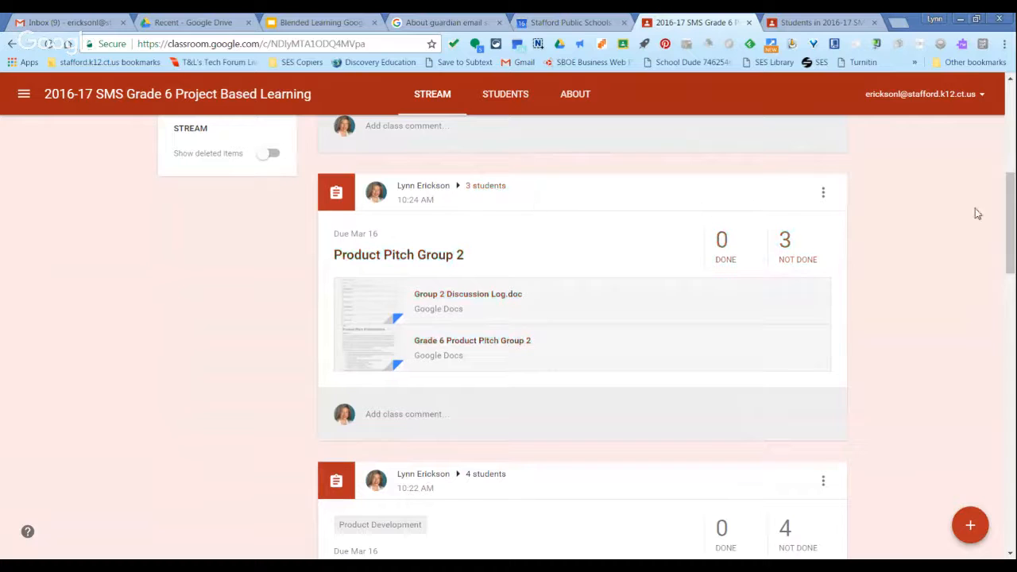
{"action": "left_click_drag", "start_coordinate": [1013, 221], "coordinate": [1010, 126]}
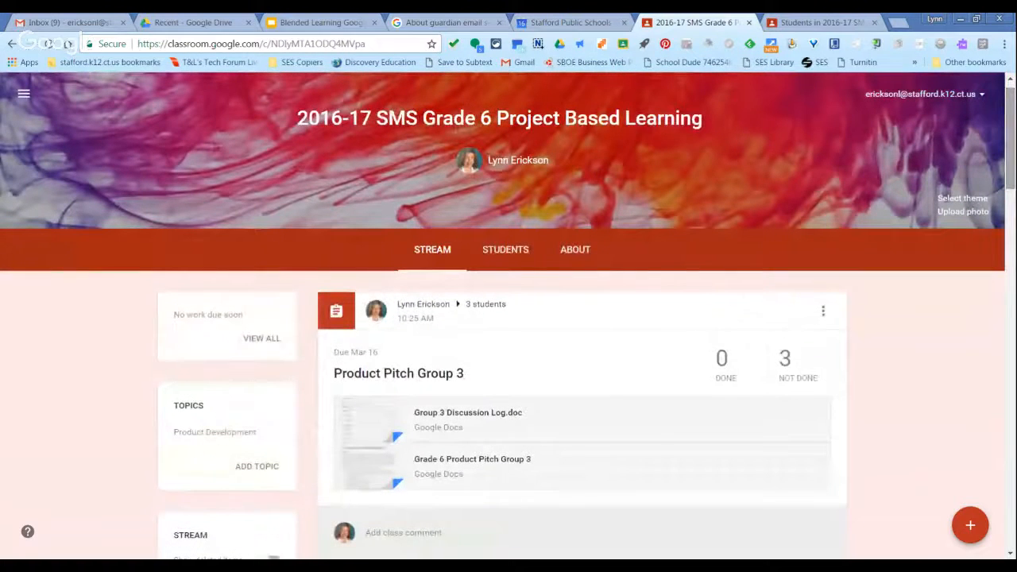